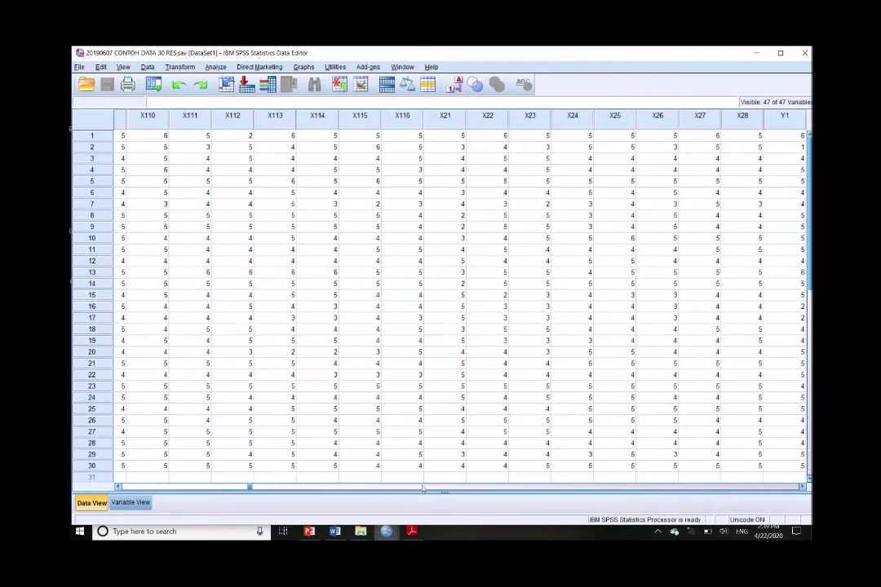
Review the questionnaire item columns for X1, X2 and Y across the dataset, through to Y8
{"action": "left_click", "coordinate": [485, 477]}
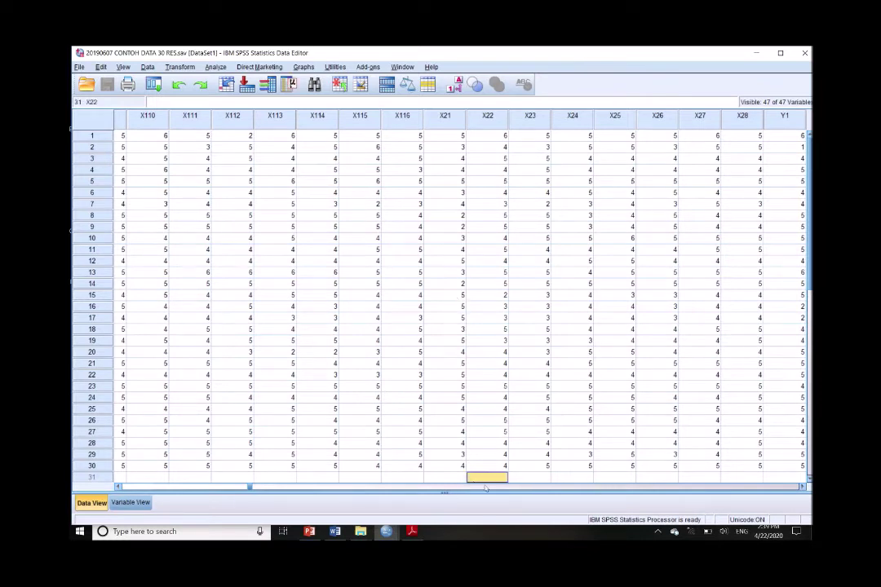
{"action": "left_click_drag", "start_coordinate": [803, 487], "coordinate": [803, 487]}
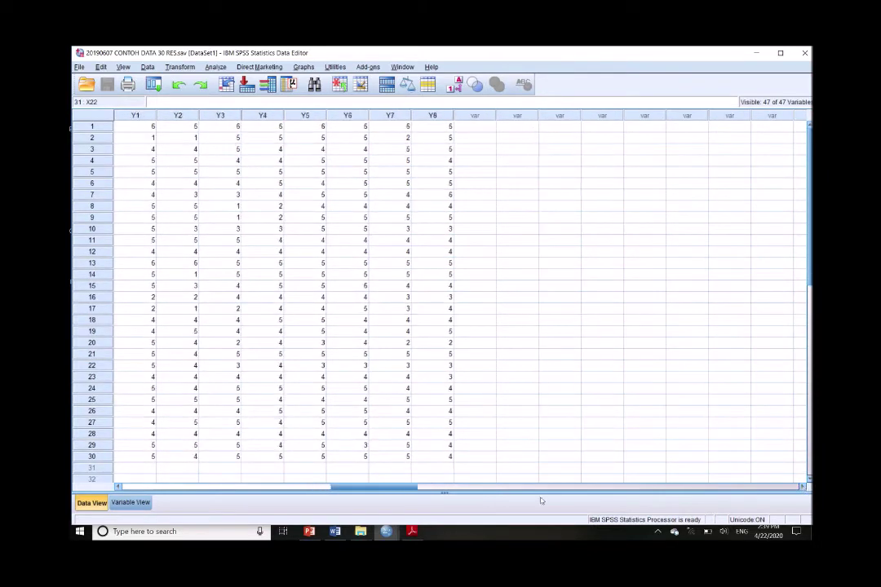
{"action": "left_click_drag", "start_coordinate": [351, 487], "coordinate": [138, 454]}
{"action": "left_click_drag", "start_coordinate": [163, 487], "coordinate": [243, 450]}
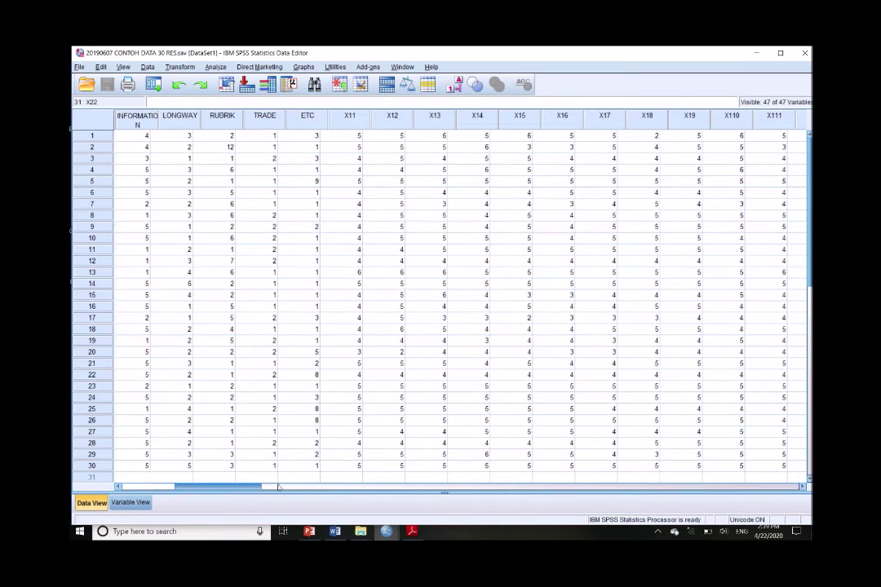
{"action": "left_click_drag", "start_coordinate": [250, 486], "coordinate": [340, 479]}
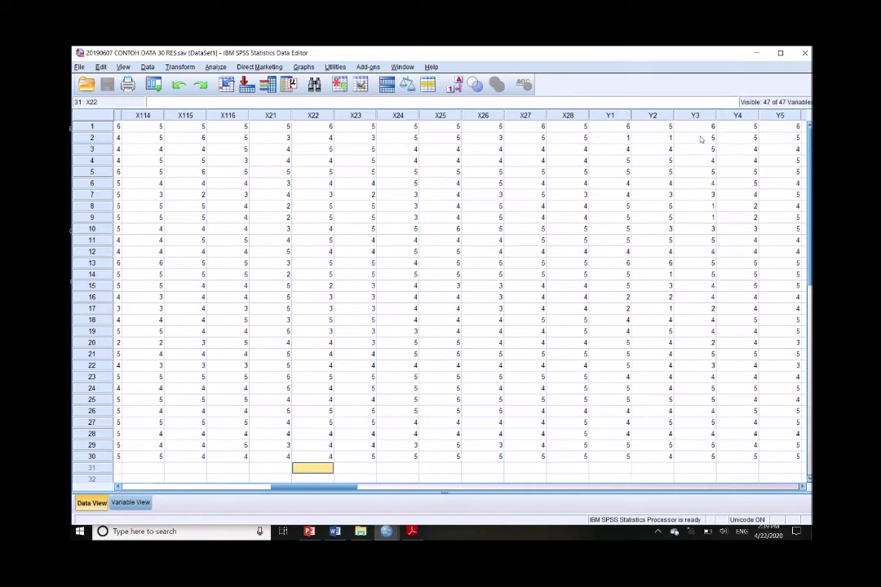
{"action": "left_click_drag", "start_coordinate": [329, 486], "coordinate": [377, 484]}
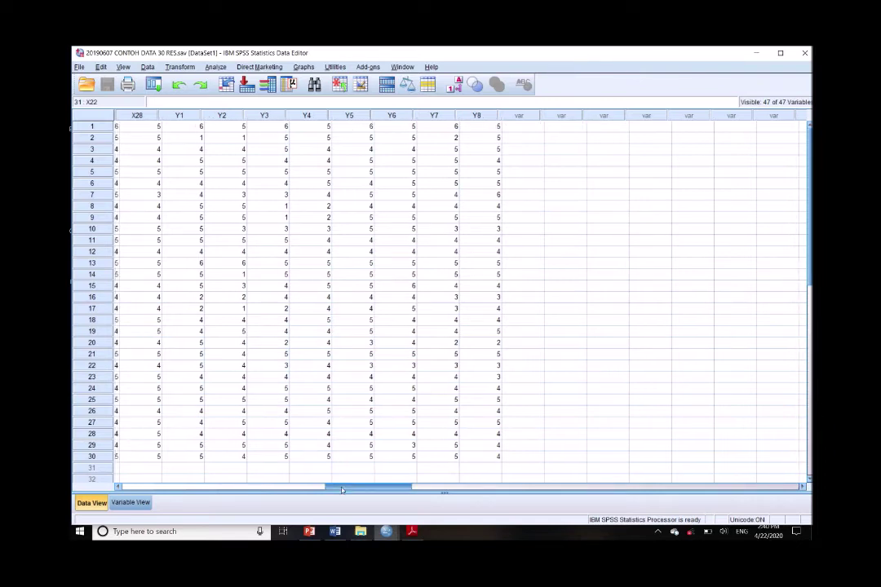
{"action": "mouse_move", "coordinate": [356, 490]}
{"action": "left_mouse_down"}
{"action": "mouse_move", "coordinate": [277, 488]}
{"action": "mouse_move", "coordinate": [371, 487]}
{"action": "left_mouse_up"}
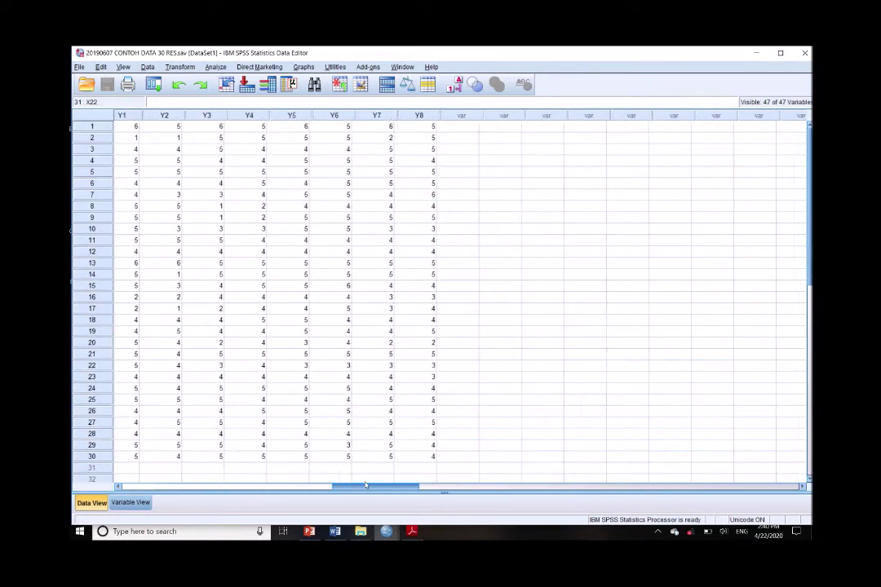
Define a new numeric variable named X1 with 0 decimals in the first empty row below Y8 in the variable definitions
{"action": "left_click", "coordinate": [131, 503]}
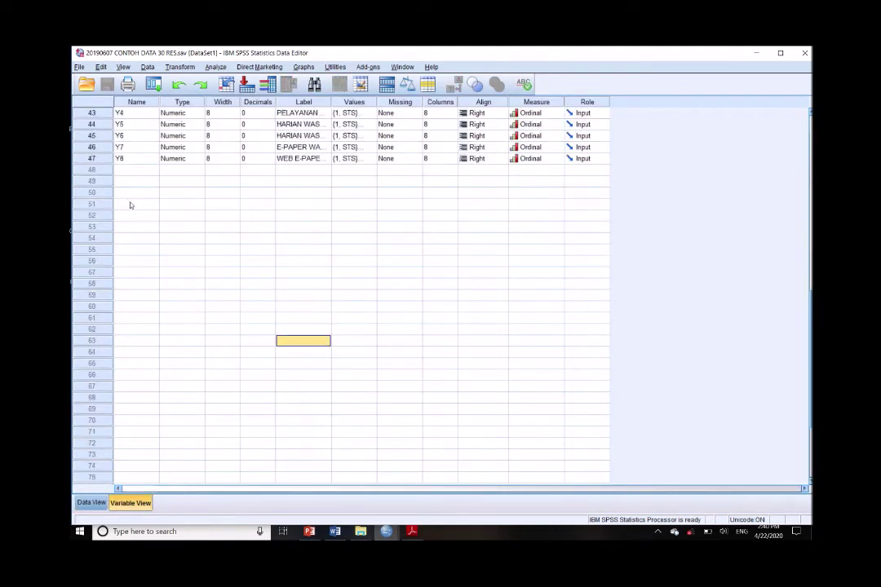
{"action": "scroll", "coordinate": [139, 200], "scroll_direction": "up", "scroll_amount": 1}
{"action": "left_click", "coordinate": [134, 206]}
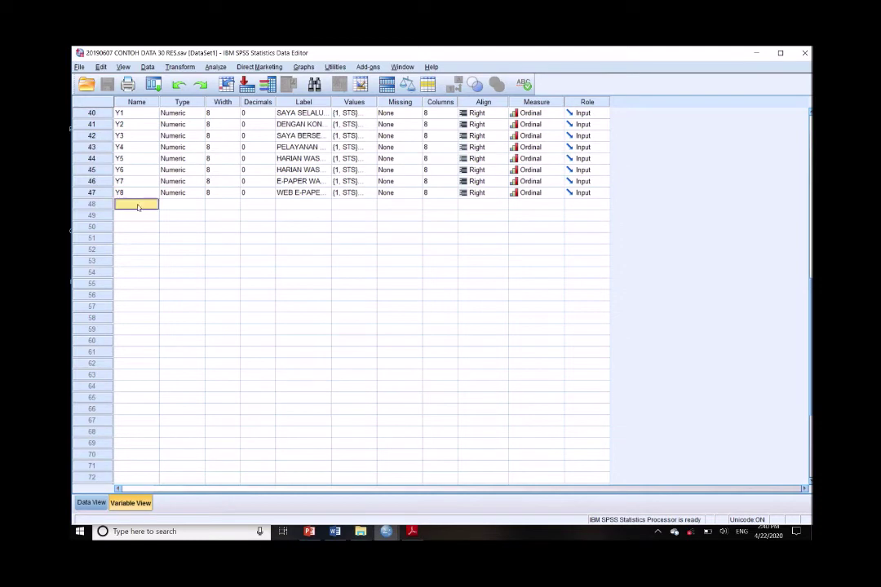
{"action": "type", "text": "X1"}
{"action": "key", "text": "Tab"}
{"action": "key", "text": "Tab"}
{"action": "key", "text": "Tab"}
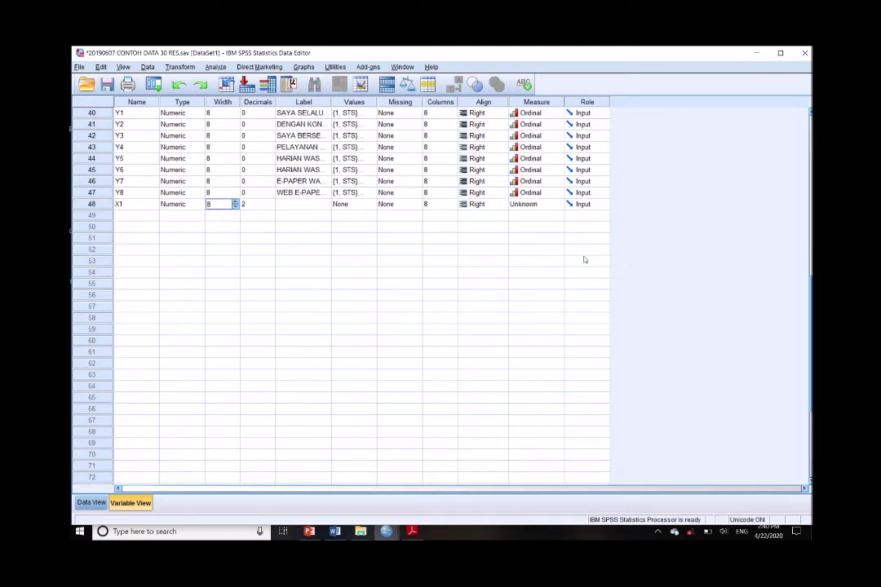
{"action": "type", "text": "0"}
{"action": "key", "text": "Tab"}
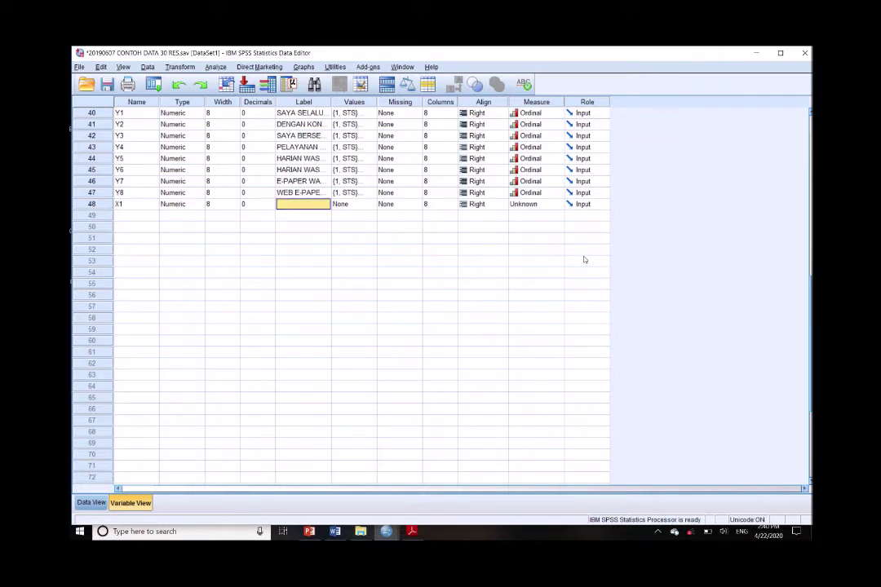
Label the variable X1 as "PRODUK (X1)" and give it the Scale measurement level
{"action": "type", "text": "P"}
{"action": "key", "text": "Tab"}
{"action": "key", "text": "Tab"}
{"action": "key", "text": "Tab"}
{"action": "key", "text": "Tab"}
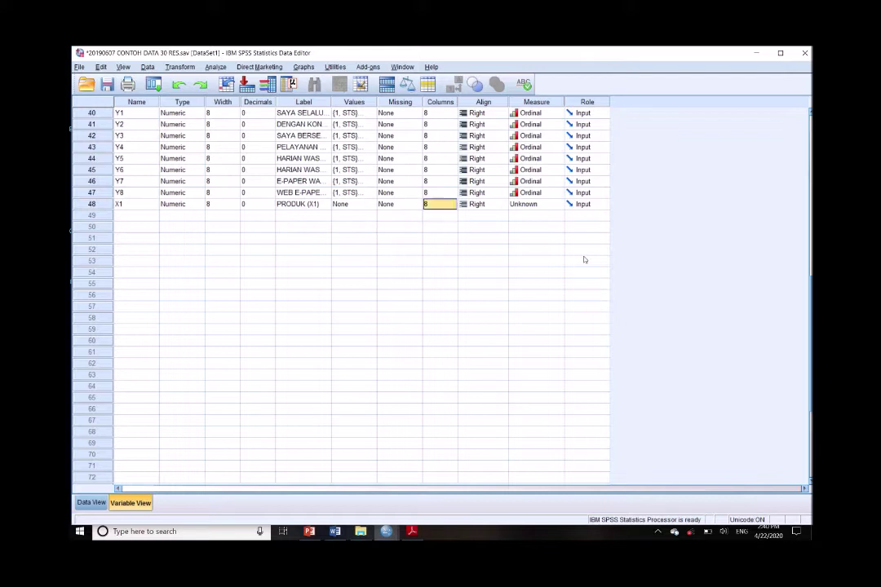
{"action": "key", "text": "Tab"}
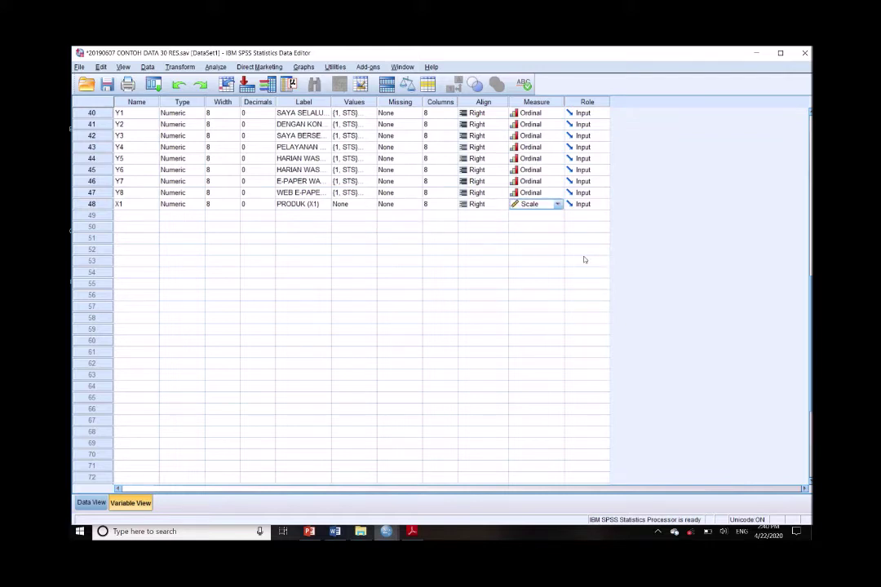
{"action": "key", "text": "Tab"}
{"action": "key", "text": "Tab"}
Define a new numeric variable named X2 with 0 decimals in the row below X1
{"action": "type", "text": "X"}
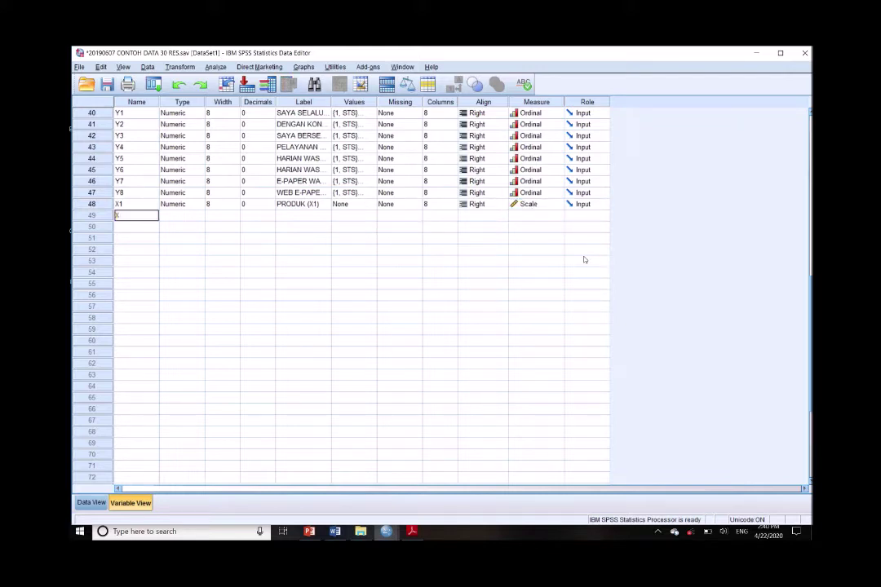
{"action": "type", "text": "2"}
{"action": "key", "text": "Tab"}
{"action": "key", "text": "Tab"}
{"action": "key", "text": "Tab"}
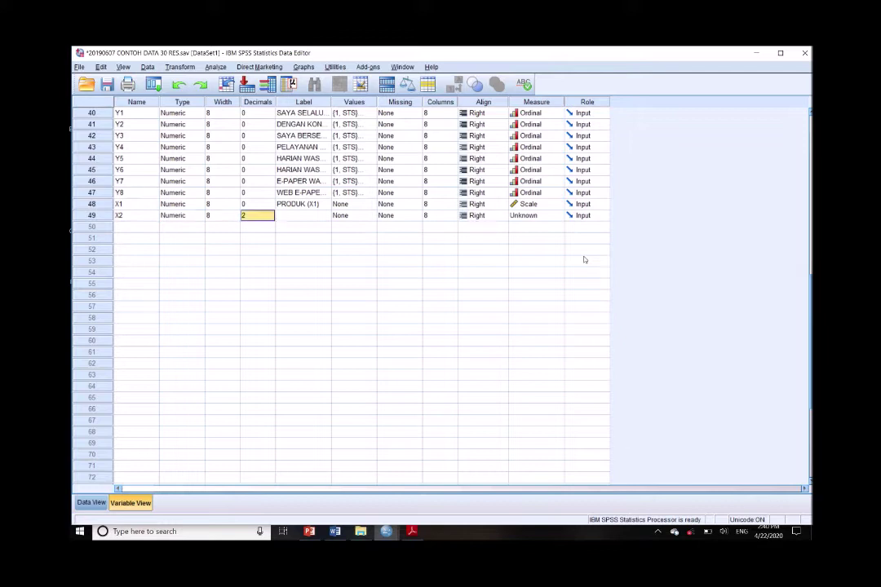
{"action": "type", "text": "0"}
{"action": "key", "text": "Tab"}
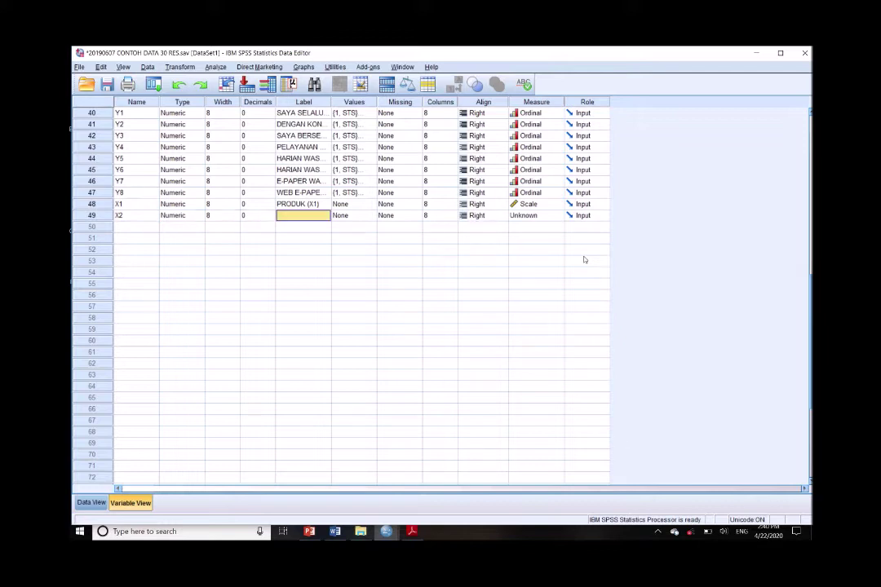
Label the variable X2 as "HARGA (X2)" and give it the Scale measurement level
{"action": "type", "text": "HARGA (X2)"}
{"action": "key", "text": "Tab"}
{"action": "key", "text": "Tab"}
{"action": "key", "text": "Tab"}
{"action": "key", "text": "Tab"}
{"action": "key", "text": "Tab"}
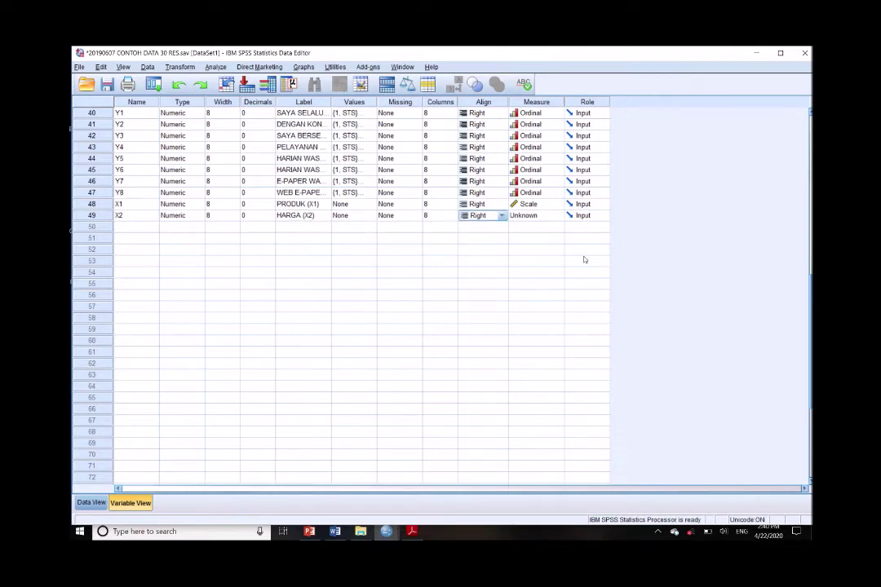
{"action": "key", "text": "Tab"}
{"action": "key", "text": "Tab"}
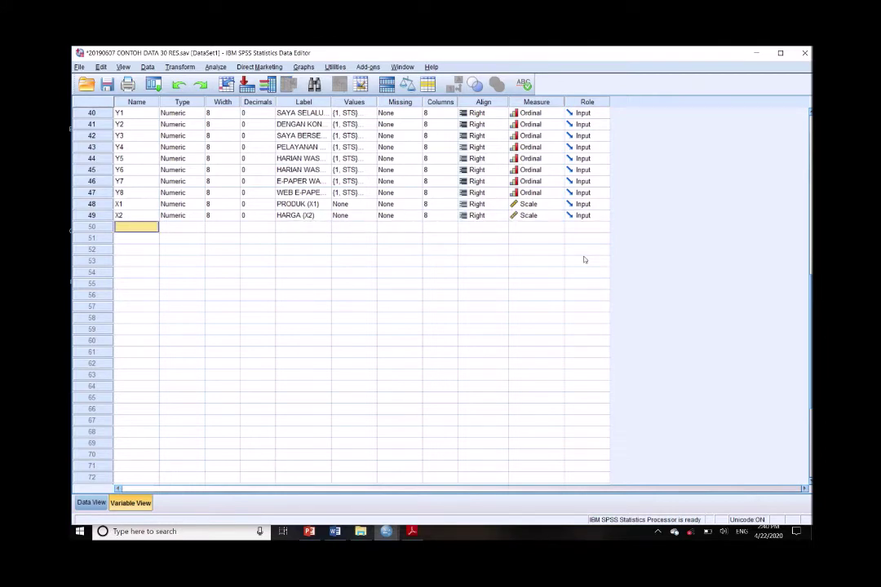
Define a new numeric variable named Y with 0 decimals in the row below X2
{"action": "type", "text": "Y"}
{"action": "key", "text": "Tab"}
{"action": "key", "text": "Tab"}
{"action": "key", "text": "Tab"}
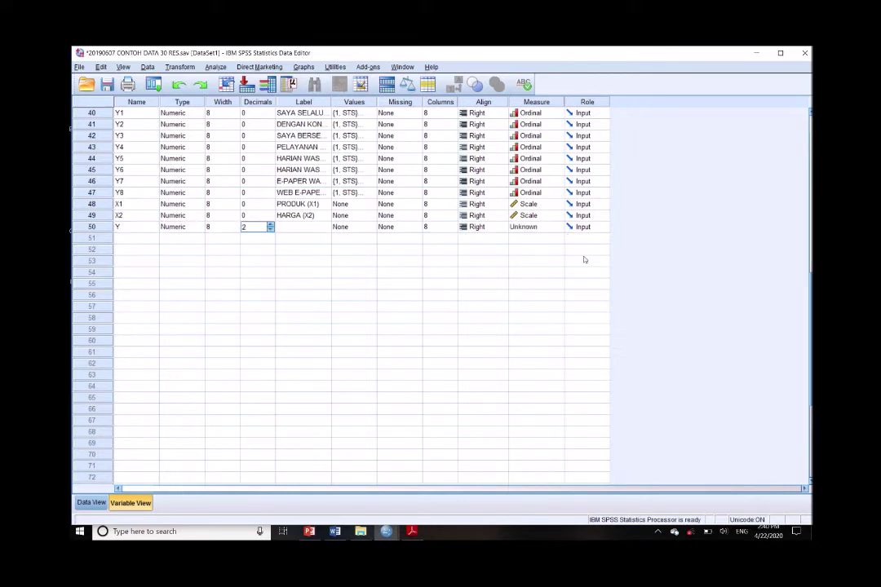
{"action": "type", "text": "0"}
{"action": "key", "text": "Tab"}
Label the variable Y as "LOYALITAS (Y)" and give it the Scale measurement level
{"action": "type", "text": "L"}
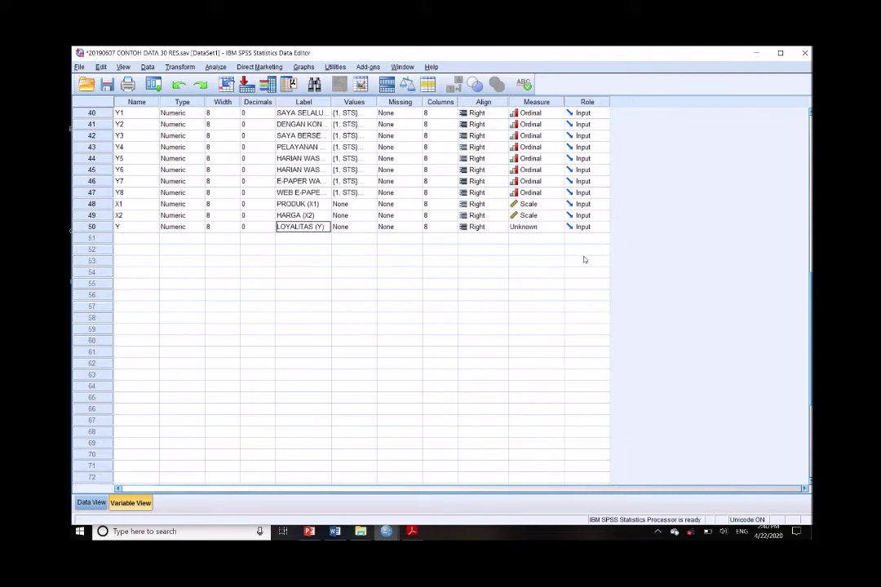
{"action": "key", "text": "Tab"}
{"action": "key", "text": "Tab"}
{"action": "key", "text": "Tab"}
{"action": "key", "text": "Tab"}
{"action": "key", "text": "Tab"}
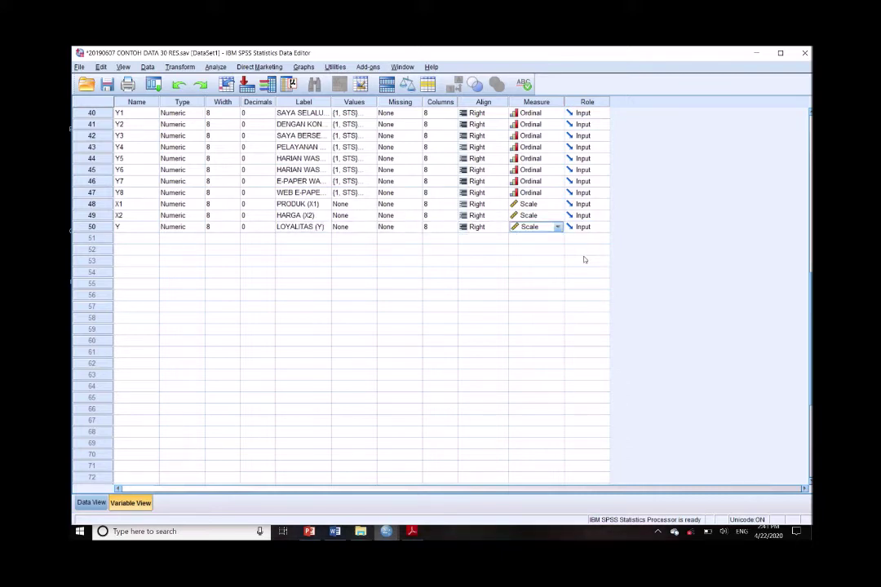
{"action": "key", "text": "Tab"}
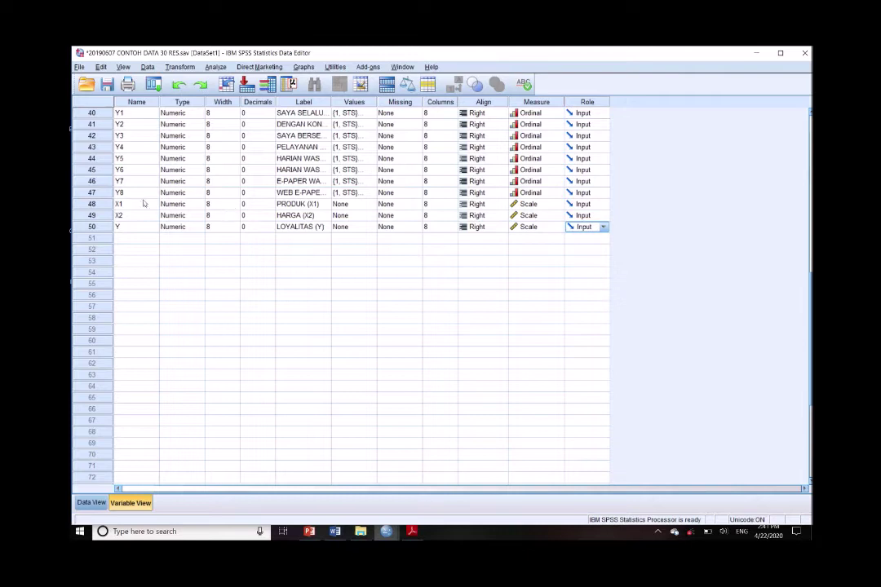
Return to the case data and start a Compute Variable transformation with X1 as the target variable
{"action": "scroll", "coordinate": [140, 208], "scroll_direction": "up", "scroll_amount": 8}
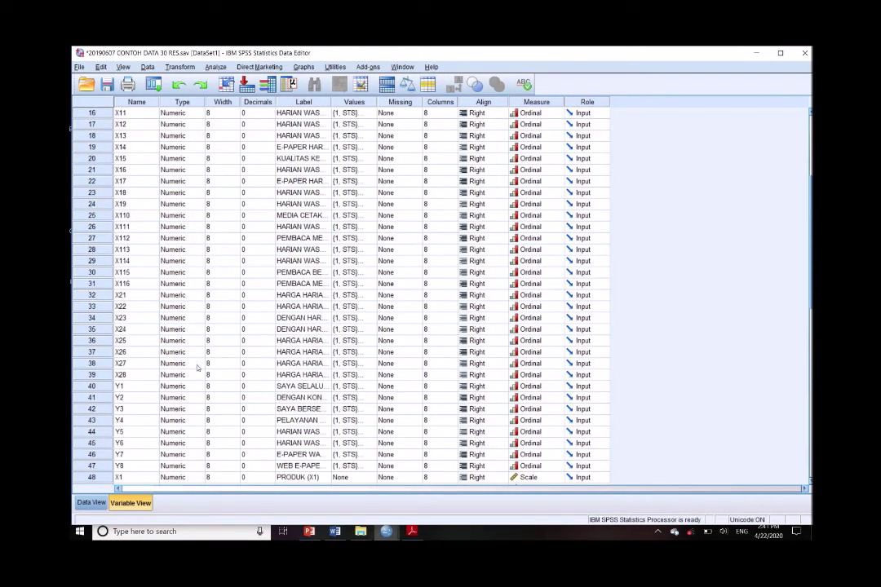
{"action": "left_click", "coordinate": [95, 503]}
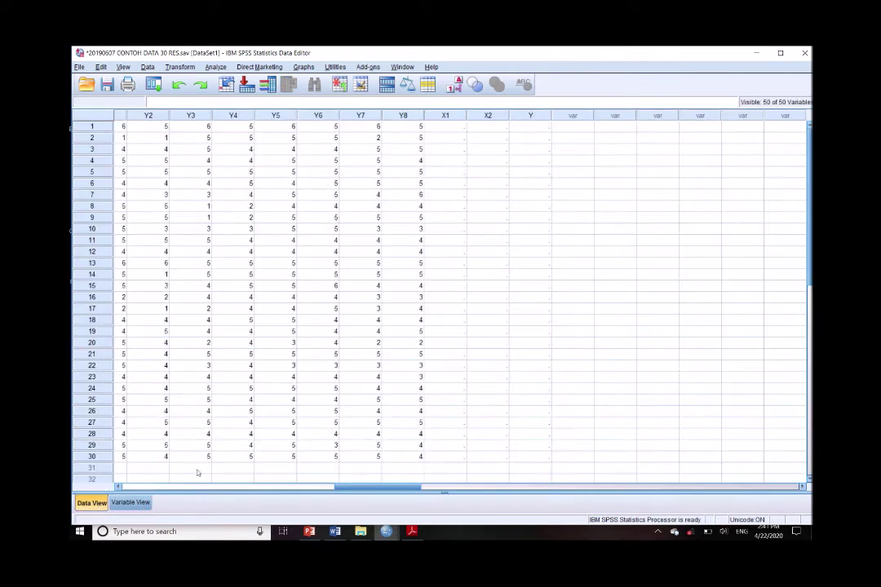
{"action": "left_click_drag", "start_coordinate": [343, 487], "coordinate": [211, 489]}
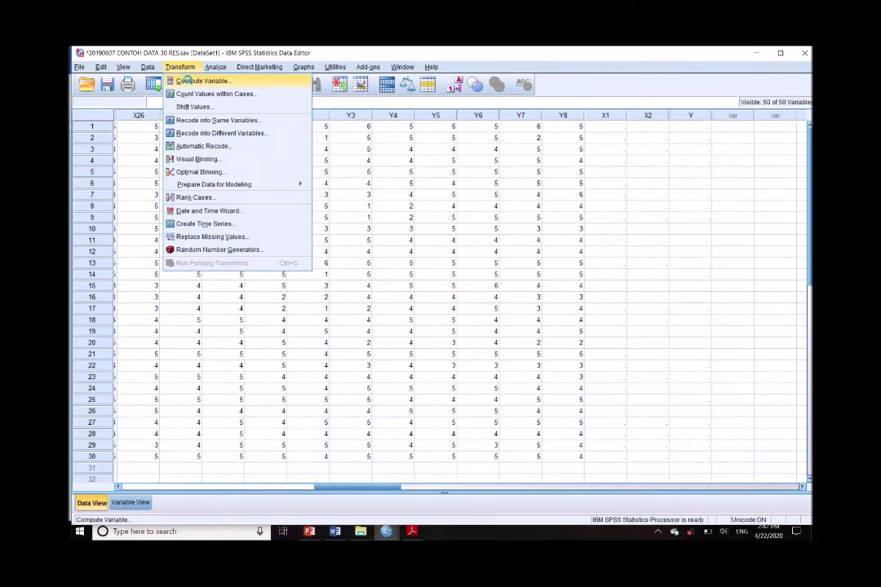
{"action": "left_click", "coordinate": [189, 82]}
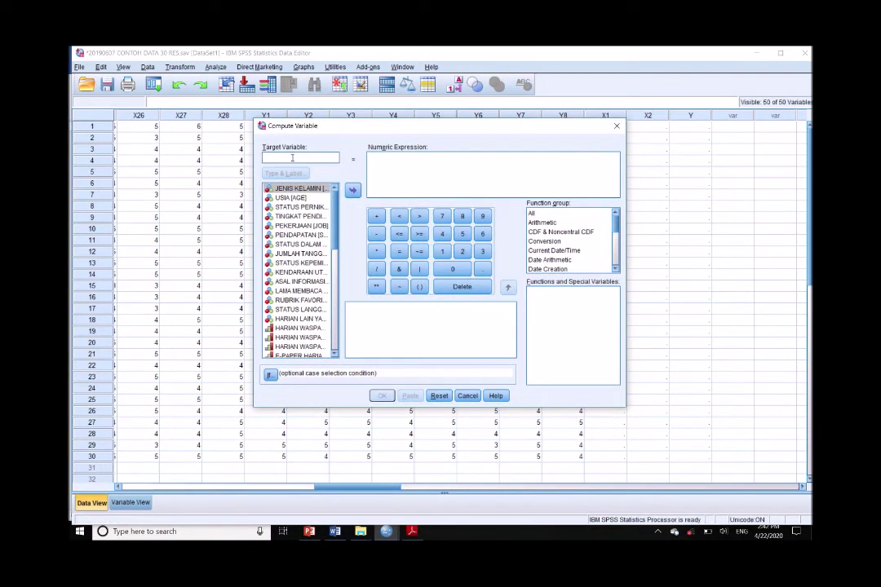
{"action": "type", "text": "X1"}
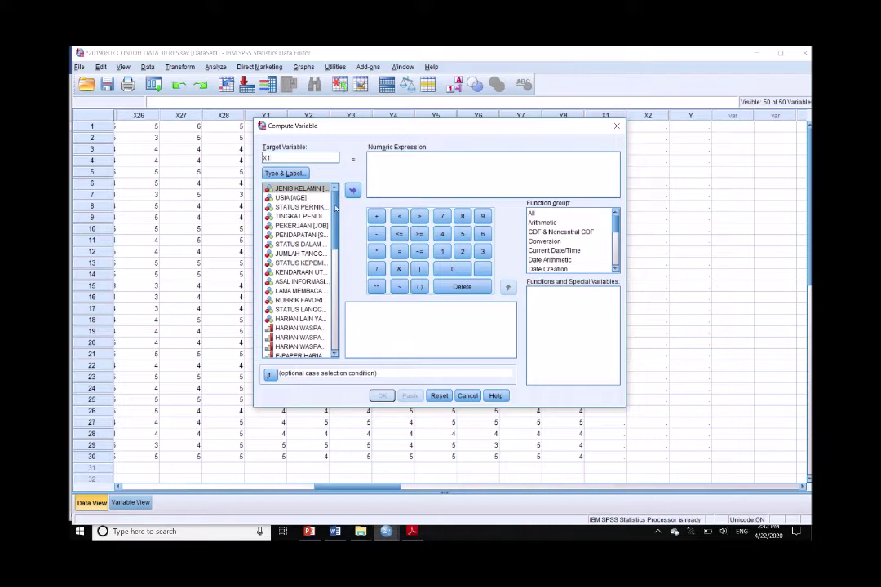
Begin the numeric expression for X1 with the sum of the first three product items, X11 + X12 + X13
{"action": "scroll", "coordinate": [306, 221], "scroll_direction": "down", "scroll_amount": 4}
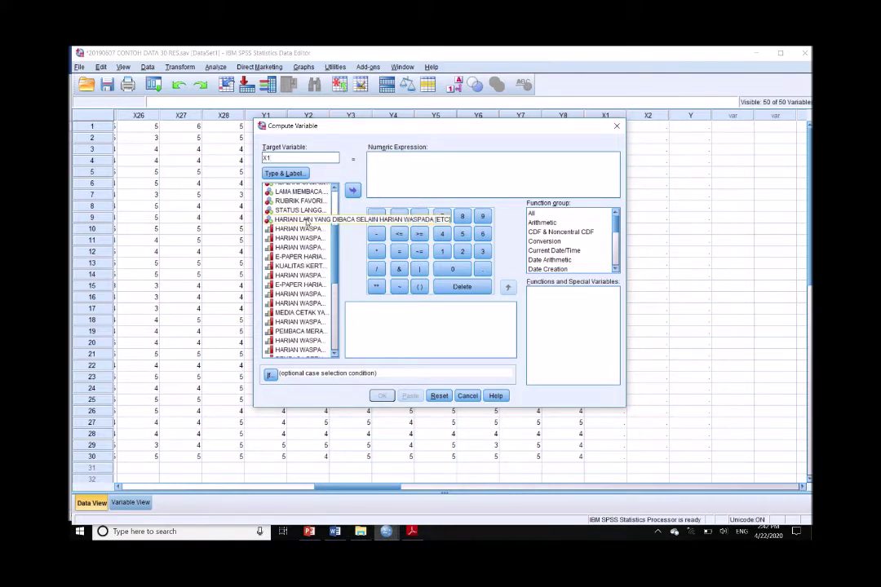
{"action": "left_click", "coordinate": [303, 229]}
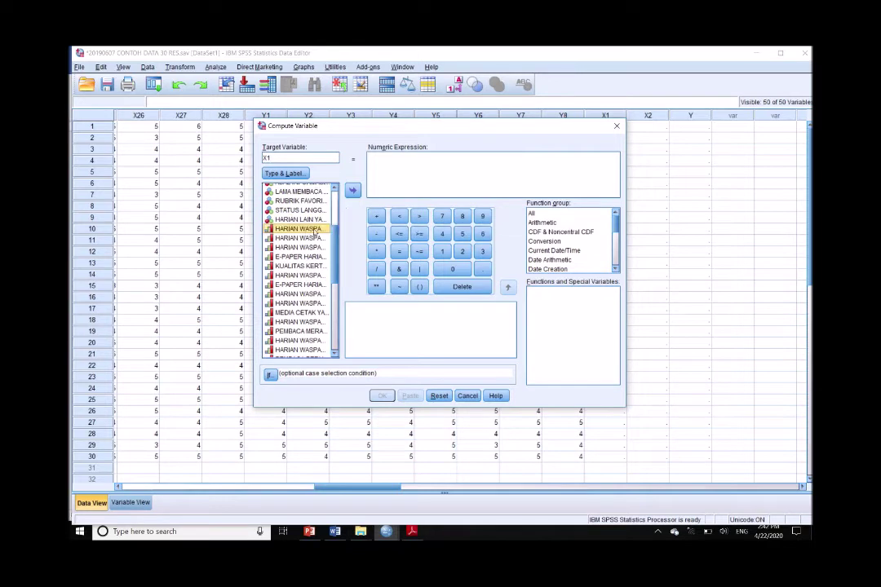
{"action": "left_click", "coordinate": [354, 190]}
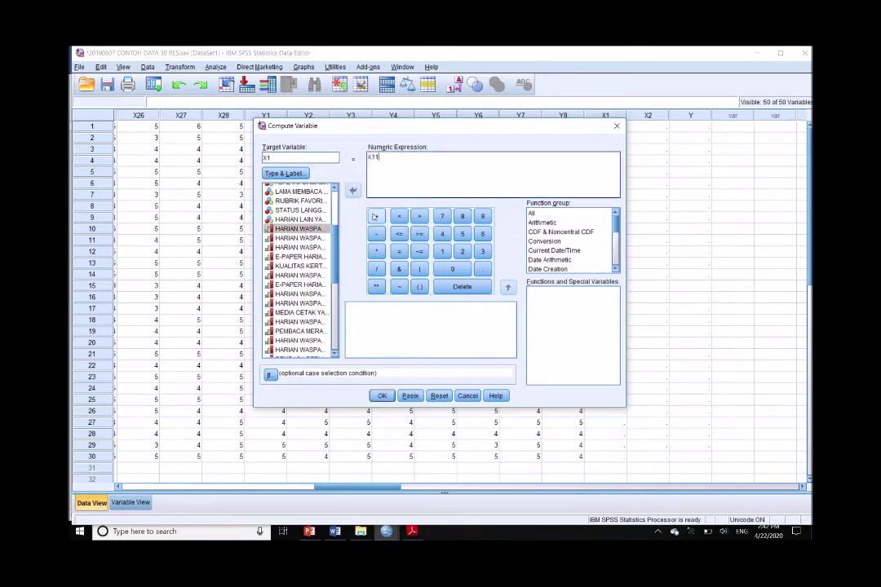
{"action": "left_click", "coordinate": [300, 238]}
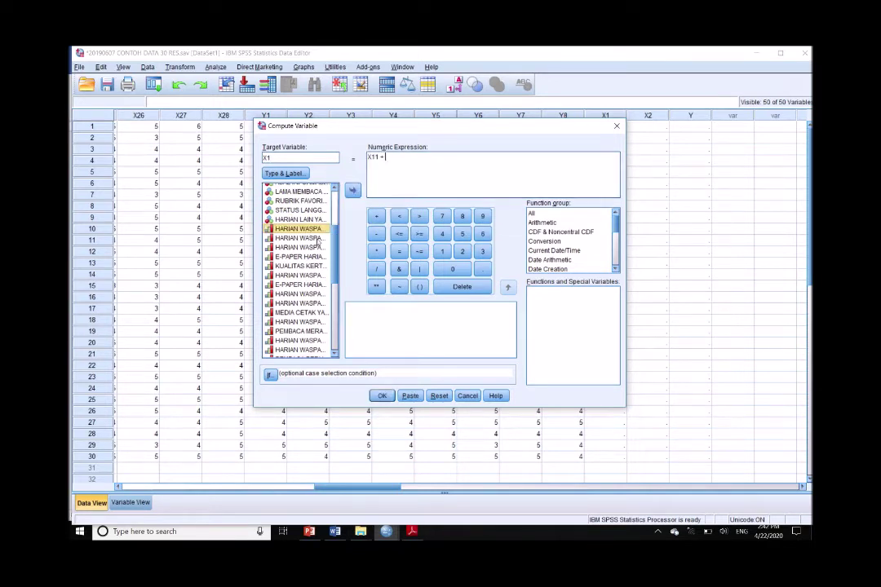
{"action": "left_click", "coordinate": [353, 190]}
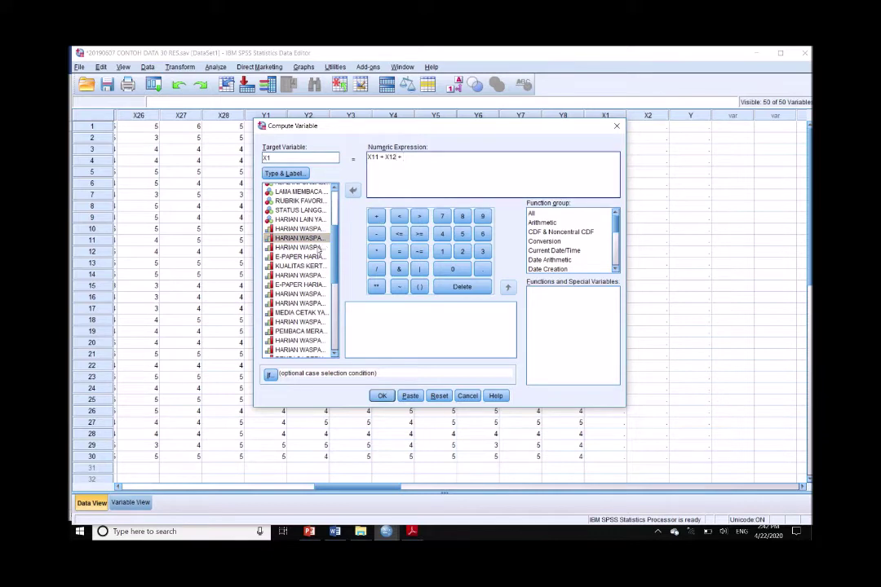
{"action": "type", "text": "+"}
{"action": "left_click", "coordinate": [353, 190]}
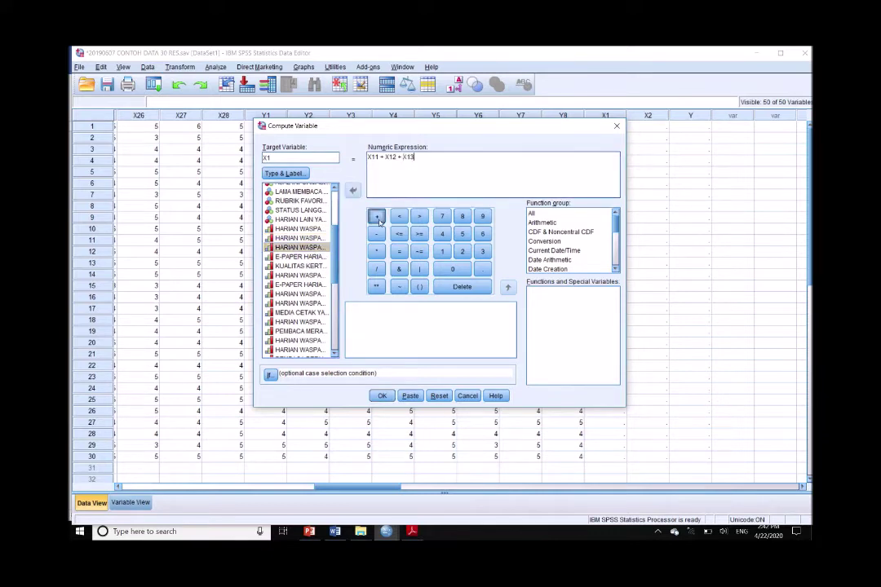
Extend the numeric expression for X1 by adding the product items X14, X15 and X16
{"action": "type", "text": "+"}
{"action": "left_click", "coordinate": [319, 256]}
{"action": "left_click", "coordinate": [353, 190]}
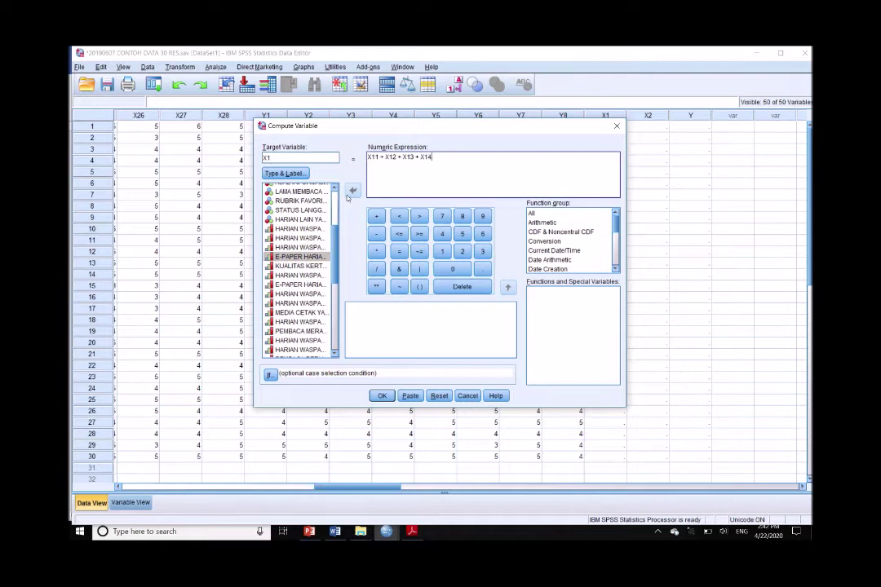
{"action": "left_click", "coordinate": [376, 217]}
{"action": "left_click", "coordinate": [318, 266]}
{"action": "left_click", "coordinate": [354, 190]}
{"action": "left_click", "coordinate": [376, 217]}
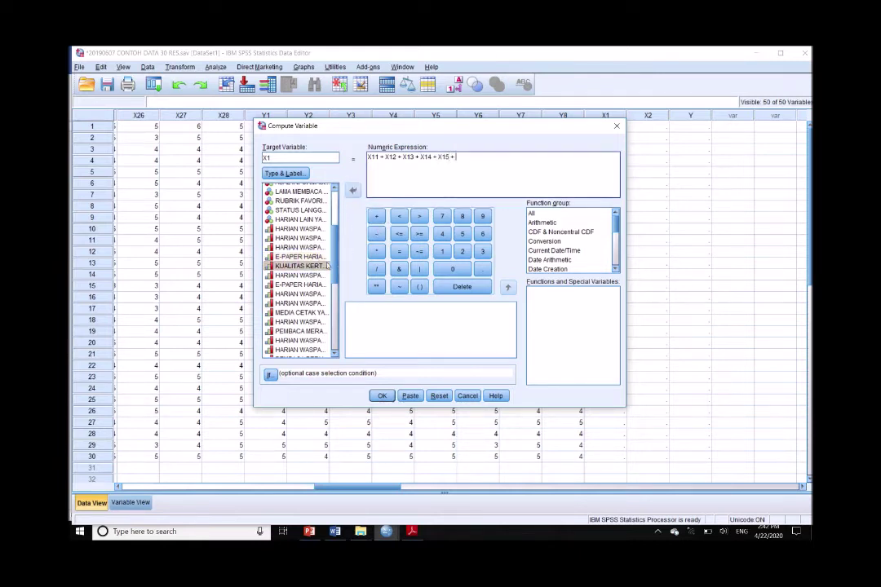
{"action": "left_click", "coordinate": [318, 275]}
{"action": "left_click", "coordinate": [353, 190]}
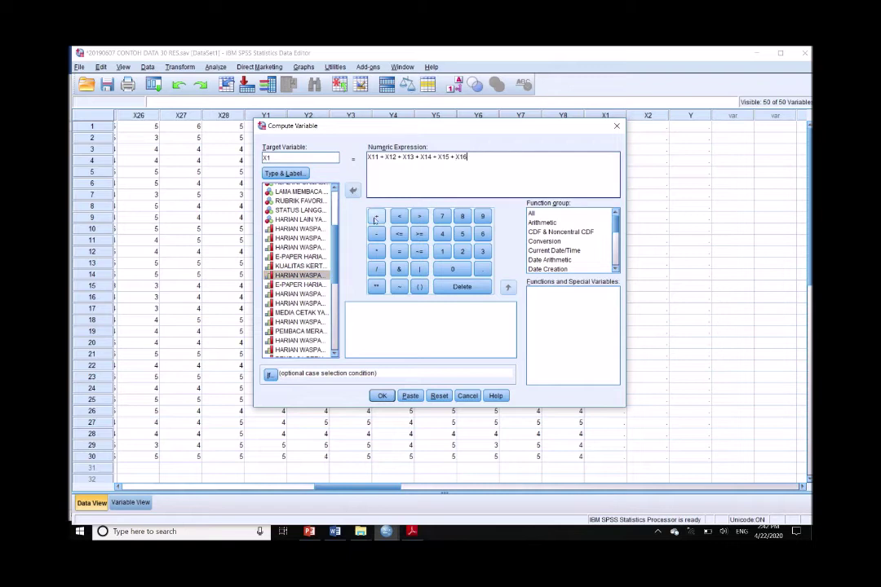
Add the product items X17, X18 and X19 to the sum in the X1 expression
{"action": "left_click", "coordinate": [376, 217]}
{"action": "left_click", "coordinate": [299, 285]}
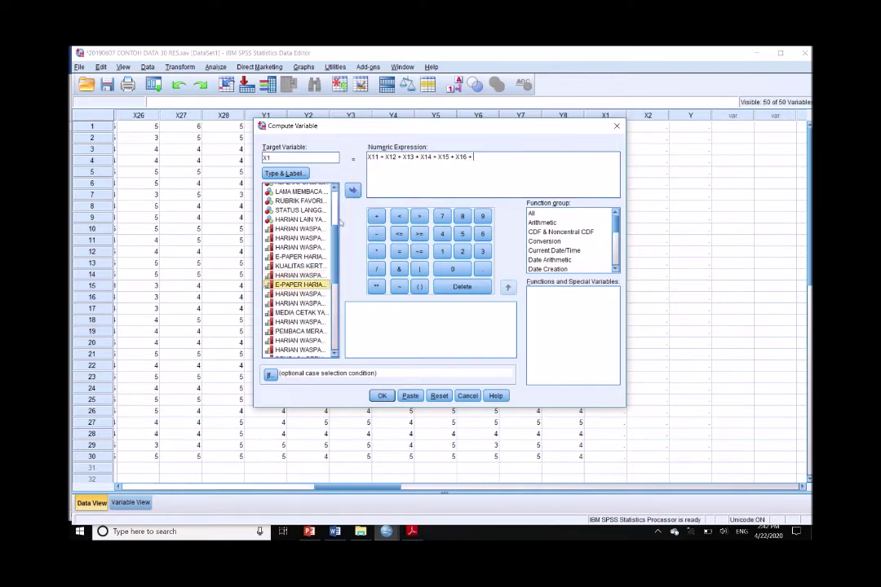
{"action": "left_click", "coordinate": [353, 190]}
{"action": "left_click", "coordinate": [376, 217]}
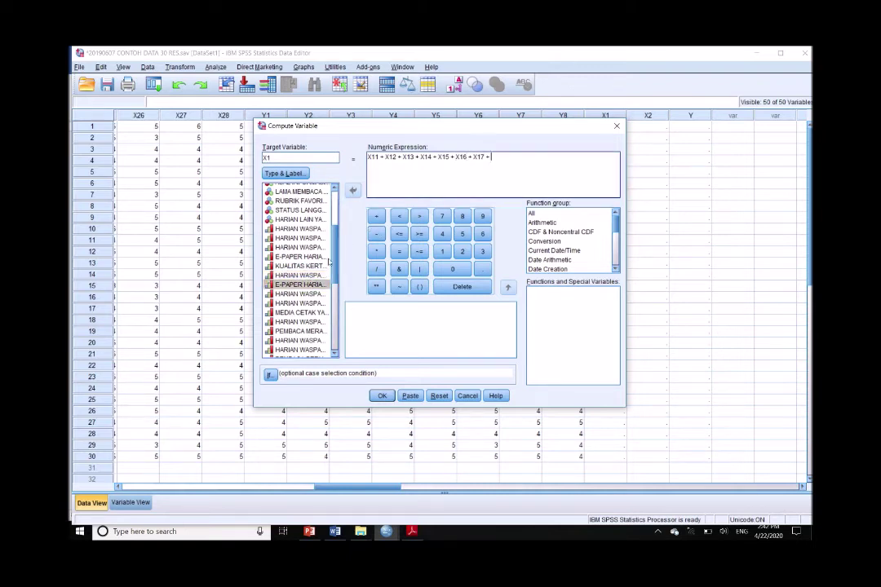
{"action": "left_click", "coordinate": [299, 294]}
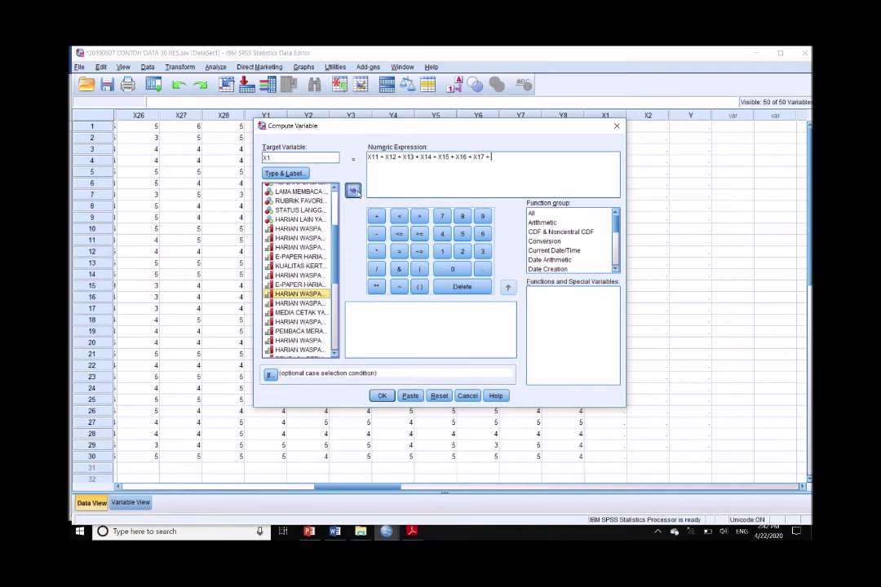
{"action": "left_click", "coordinate": [353, 190]}
{"action": "left_click", "coordinate": [376, 216]}
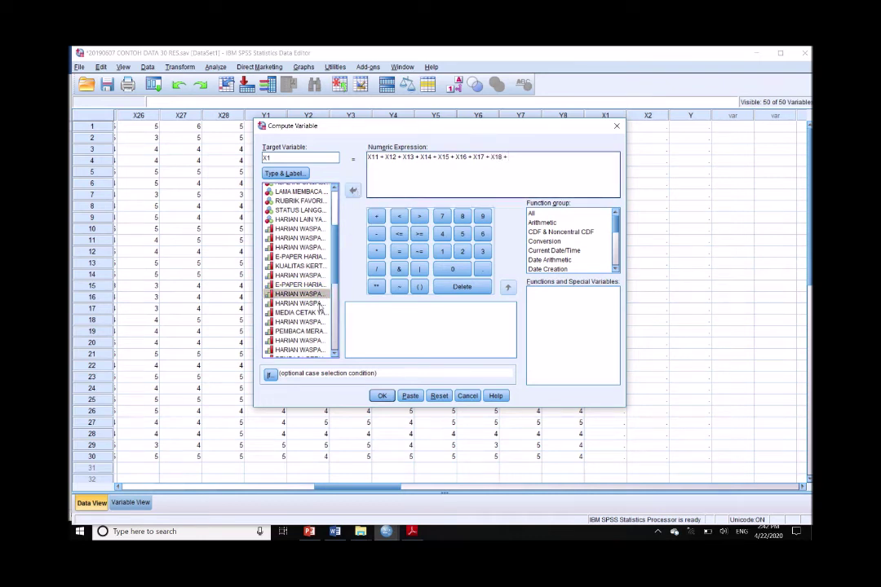
{"action": "left_click", "coordinate": [318, 303]}
{"action": "left_click", "coordinate": [354, 190]}
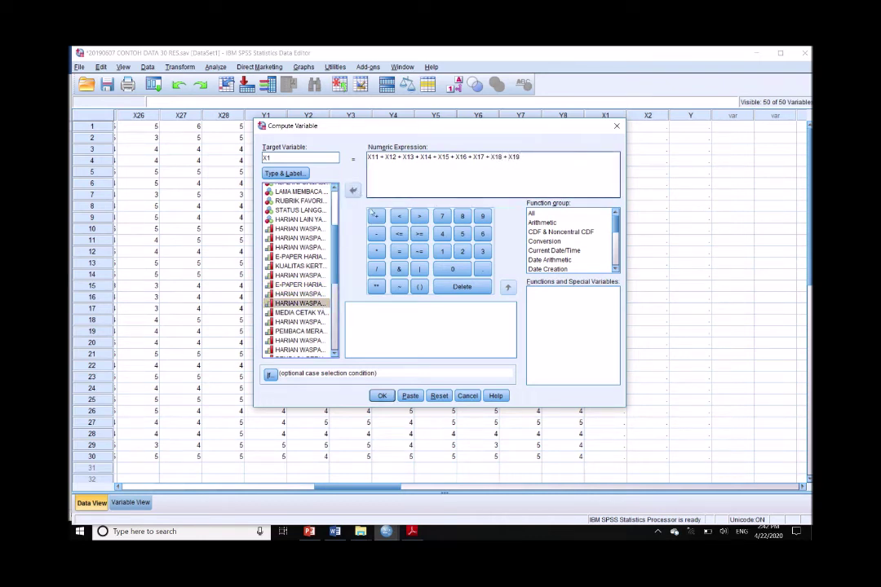
Continue the X1 sum with the product items X110, X111 and X112
{"action": "left_click", "coordinate": [375, 216]}
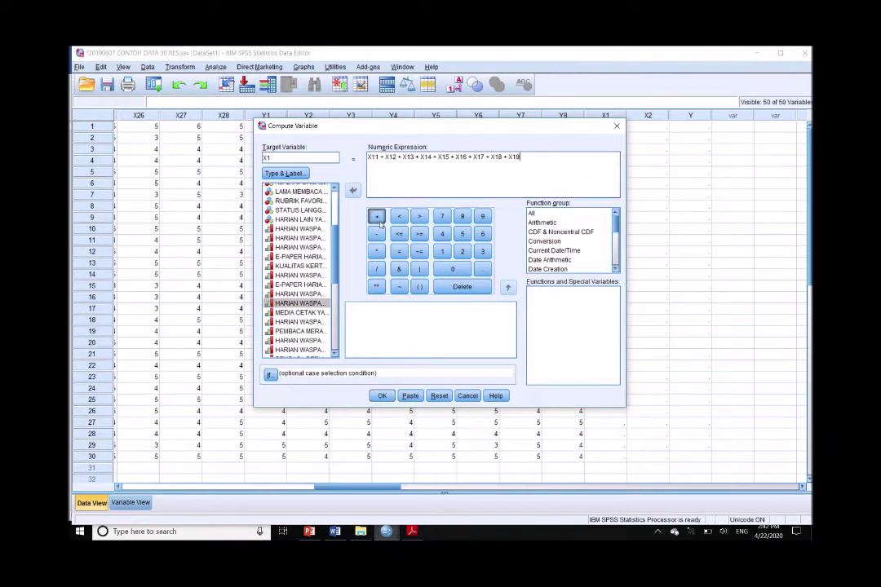
{"action": "left_click", "coordinate": [318, 313]}
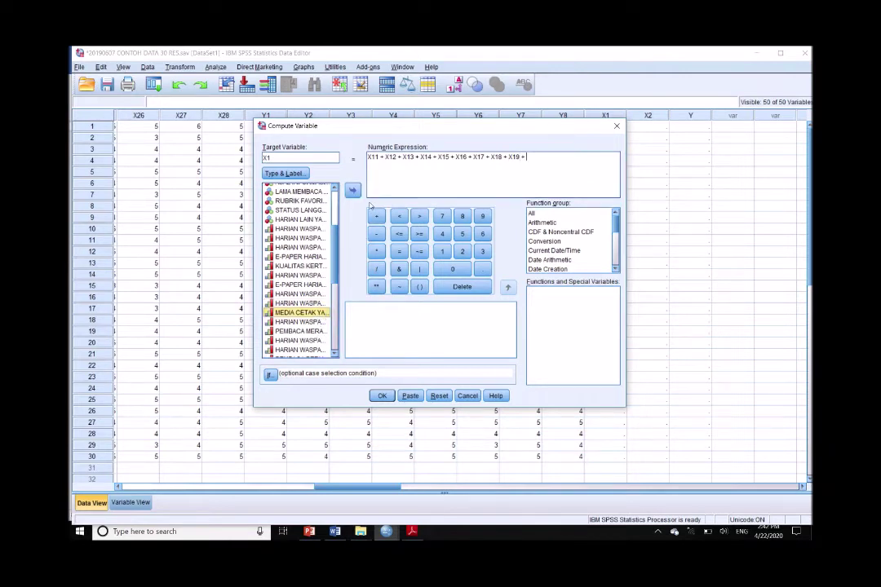
{"action": "left_click", "coordinate": [354, 191]}
{"action": "left_click", "coordinate": [376, 216]}
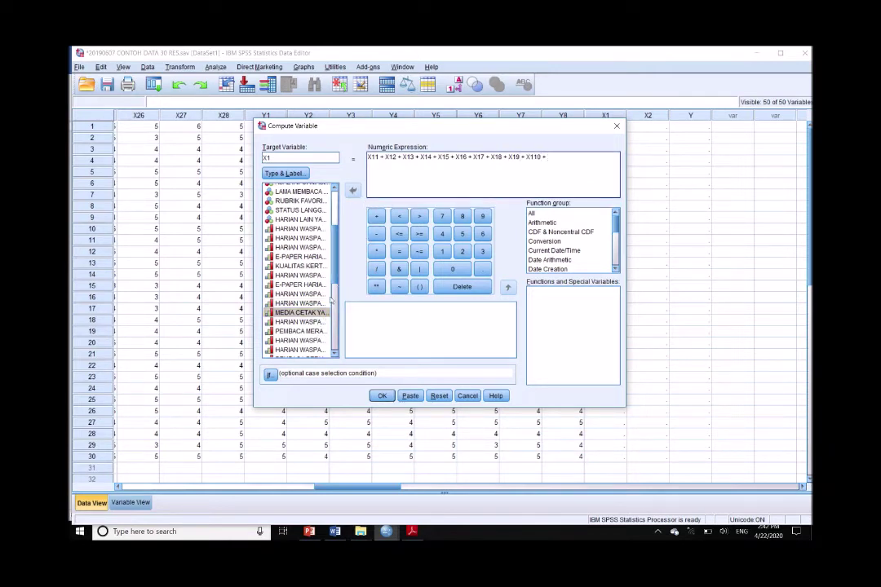
{"action": "left_click", "coordinate": [318, 322]}
{"action": "left_click", "coordinate": [354, 191]}
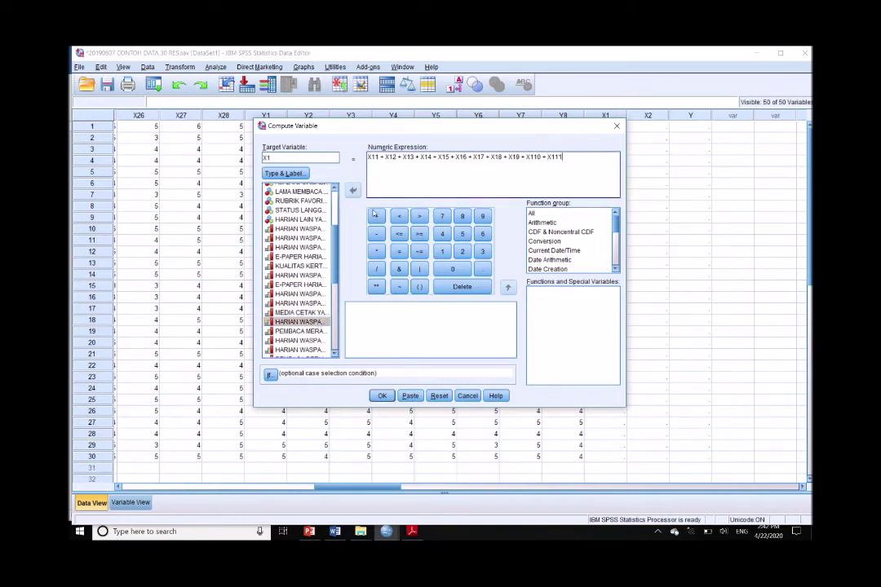
{"action": "left_click", "coordinate": [376, 216]}
{"action": "left_click", "coordinate": [314, 332]}
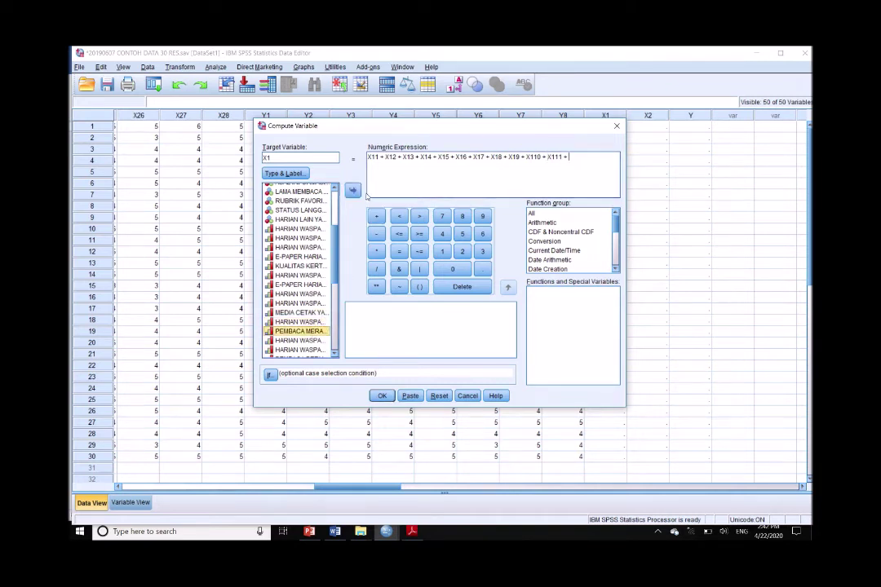
{"action": "left_click", "coordinate": [354, 191]}
Append the product items X113 and X114 to the X1 sum
{"action": "left_click", "coordinate": [376, 216]}
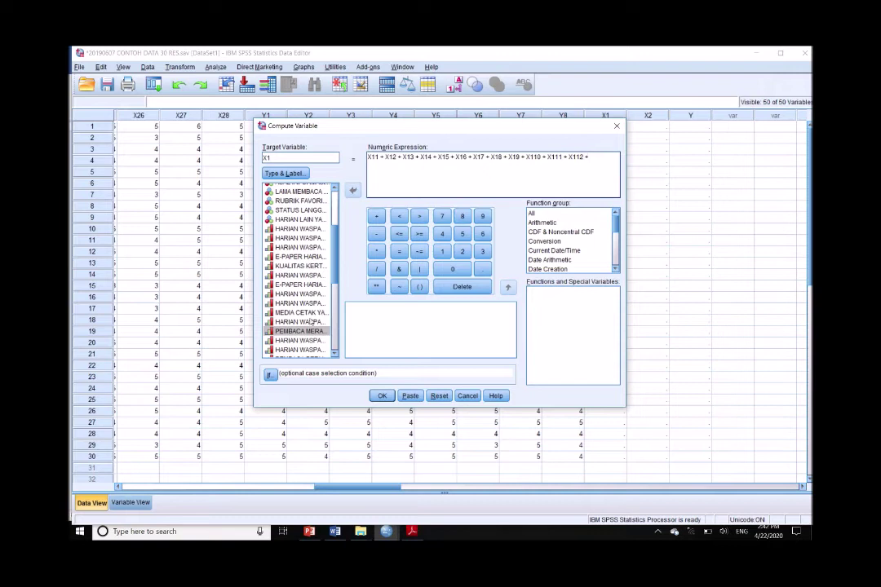
{"action": "left_click", "coordinate": [302, 341]}
{"action": "left_click", "coordinate": [354, 191]}
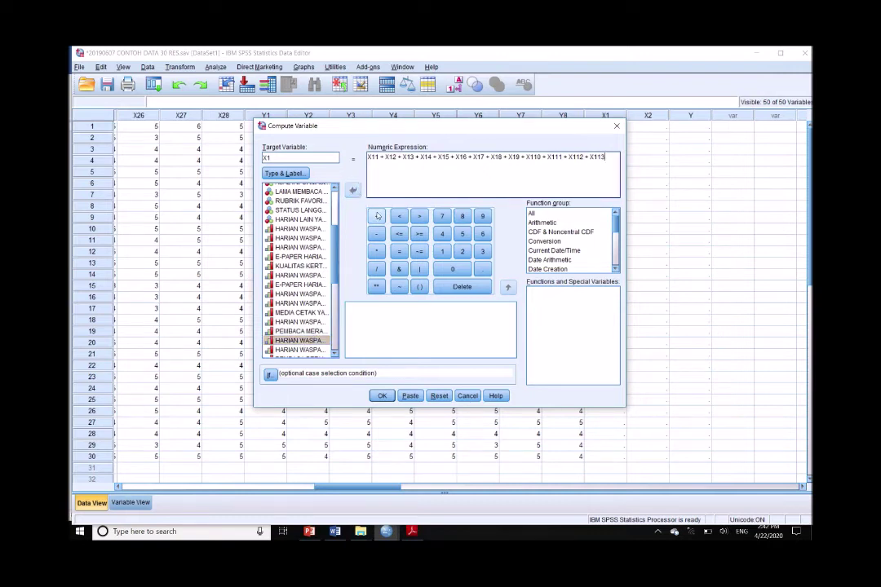
{"action": "left_click", "coordinate": [376, 216]}
{"action": "left_click", "coordinate": [302, 349]}
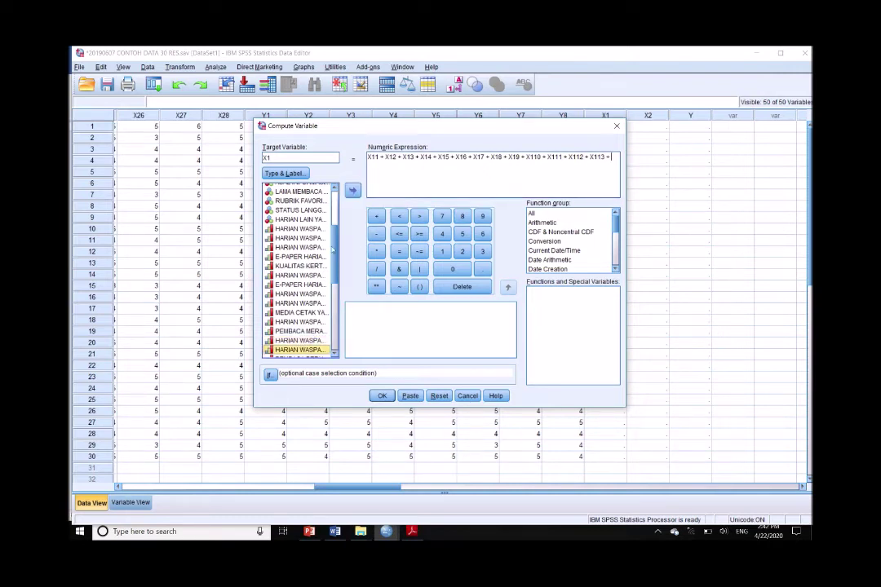
{"action": "left_click", "coordinate": [353, 190]}
Complete the X1 sum with the last two product items, X115 and X116
{"action": "left_click", "coordinate": [376, 216]}
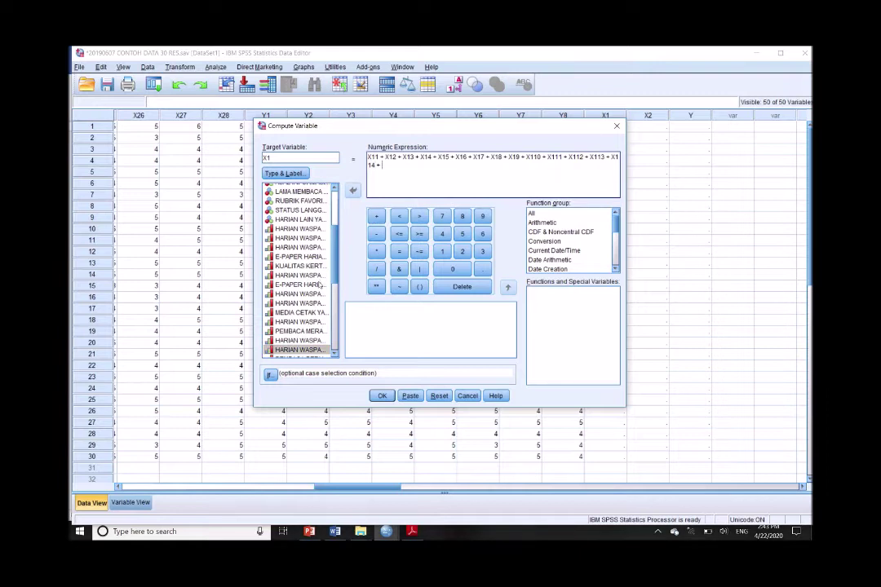
{"action": "scroll", "coordinate": [319, 286], "scroll_direction": "down", "scroll_amount": 3}
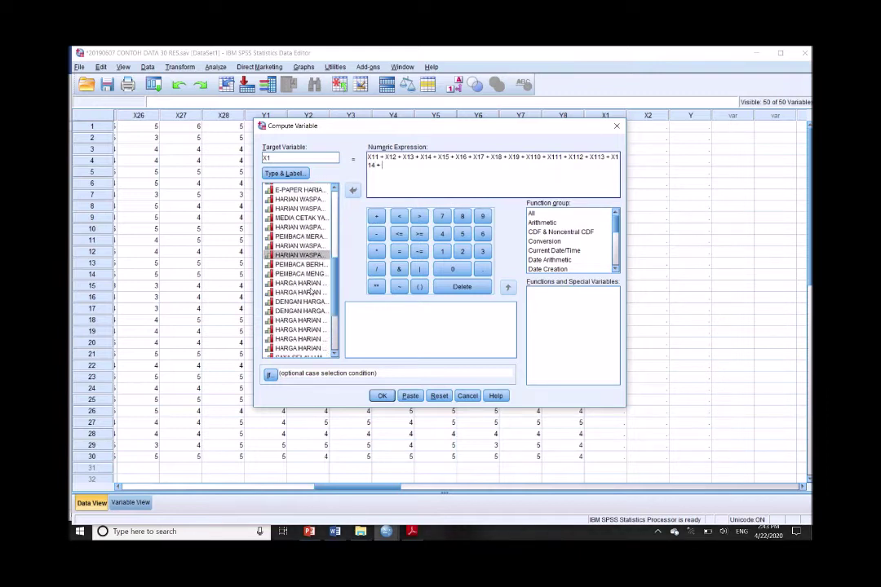
{"action": "left_click", "coordinate": [310, 265]}
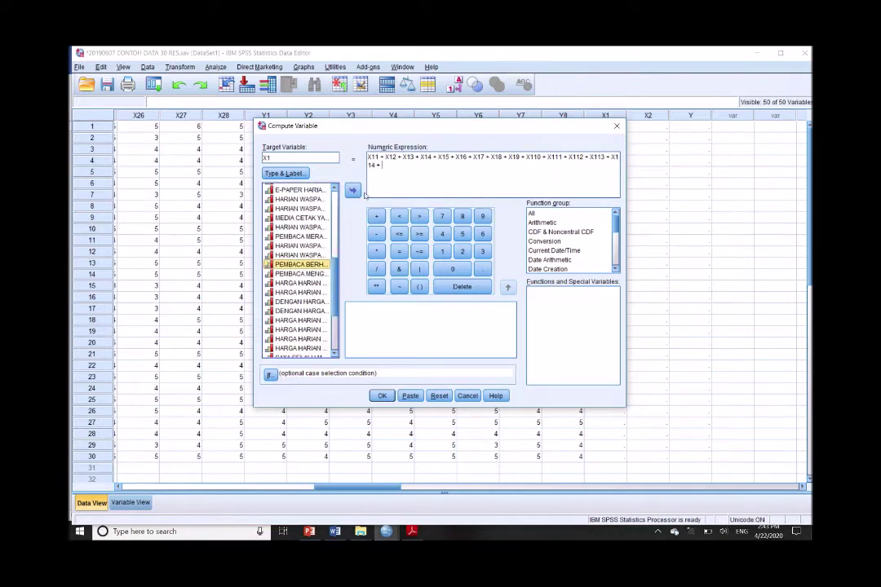
{"action": "left_click", "coordinate": [352, 190]}
{"action": "left_click", "coordinate": [376, 216]}
{"action": "left_click", "coordinate": [323, 275]}
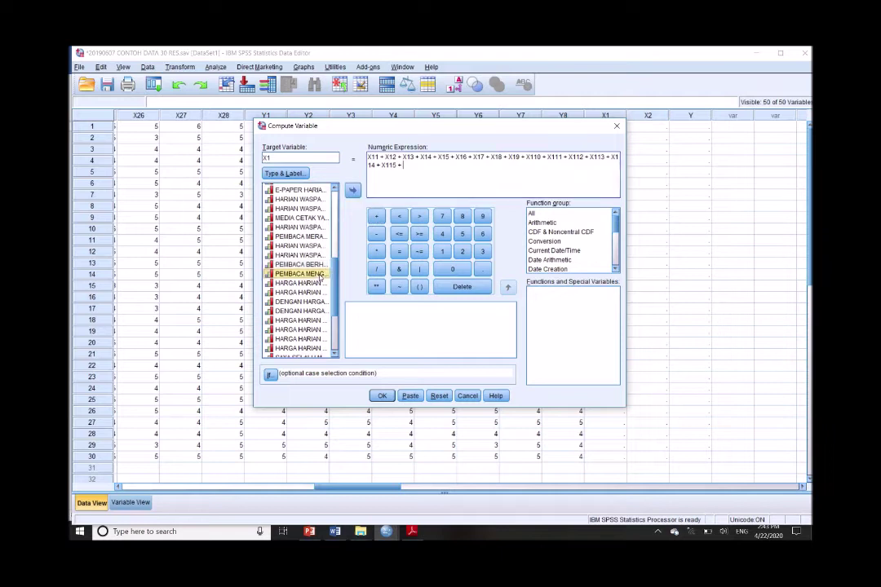
{"action": "left_click", "coordinate": [353, 191]}
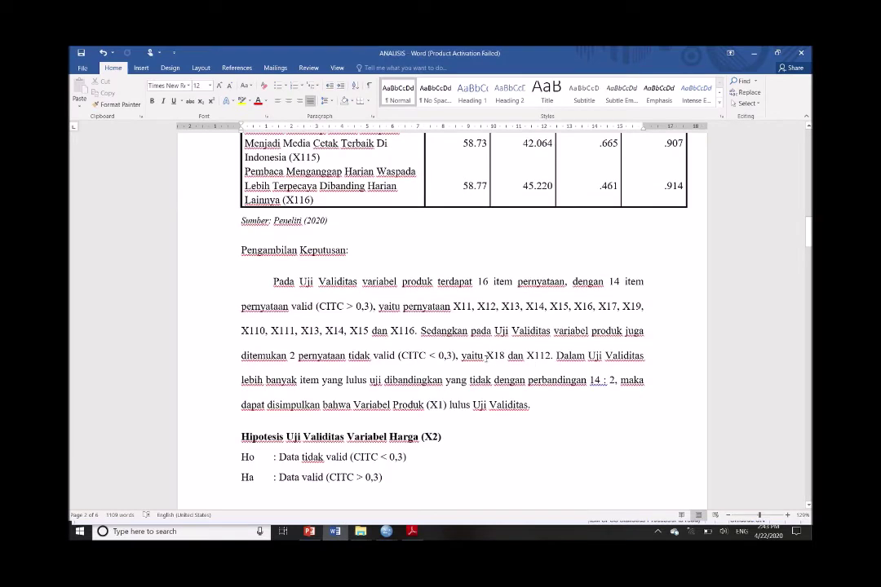
Check in the ANALISIS Word document which product items failed the validity test, and return to the SPSS Data Editor
{"action": "left_click_drag", "start_coordinate": [486, 356], "coordinate": [552, 356]}
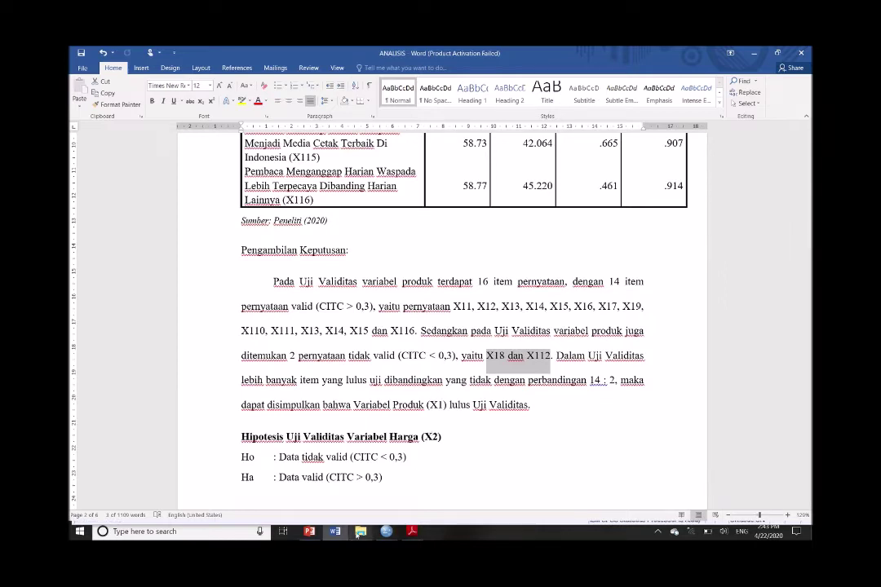
{"action": "mouse_move", "coordinate": [385, 532]}
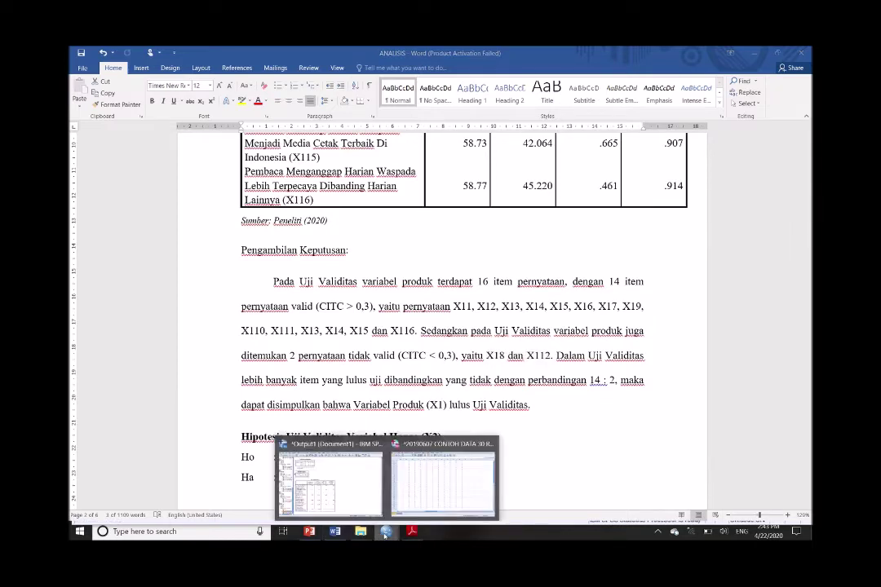
{"action": "left_click", "coordinate": [425, 501]}
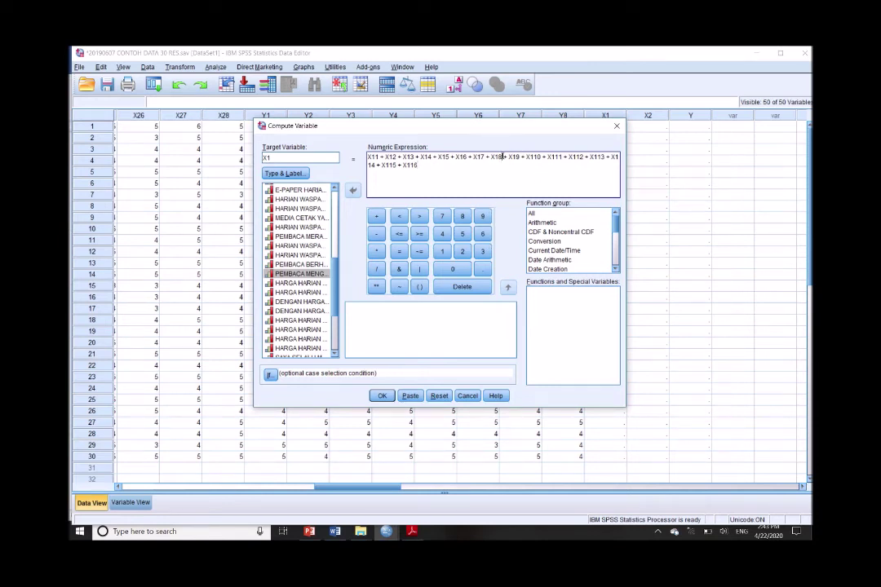
Remove the invalid items X18 and X112 from the X1 expression and run the computation, overwriting the existing variable
{"action": "mouse_move", "coordinate": [503, 156]}
{"action": "left_mouse_down"}
{"action": "mouse_move", "coordinate": [618, 157]}
{"action": "mouse_move", "coordinate": [493, 156]}
{"action": "left_mouse_up"}
{"action": "key", "text": "Delete"}
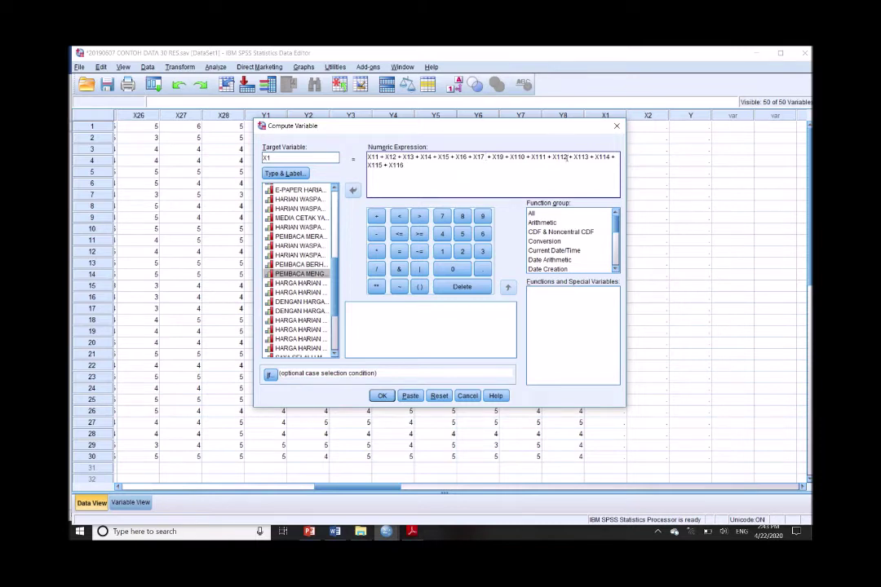
{"action": "left_click_drag", "start_coordinate": [567, 156], "coordinate": [551, 156]}
{"action": "key", "text": "Delete"}
{"action": "key", "text": "BackSpace"}
{"action": "left_click", "coordinate": [381, 397]}
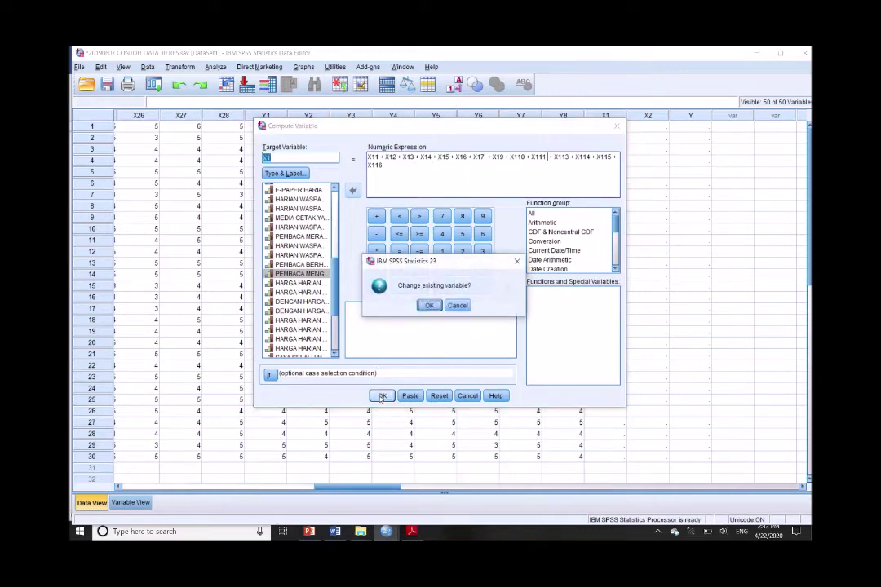
{"action": "left_click", "coordinate": [433, 307]}
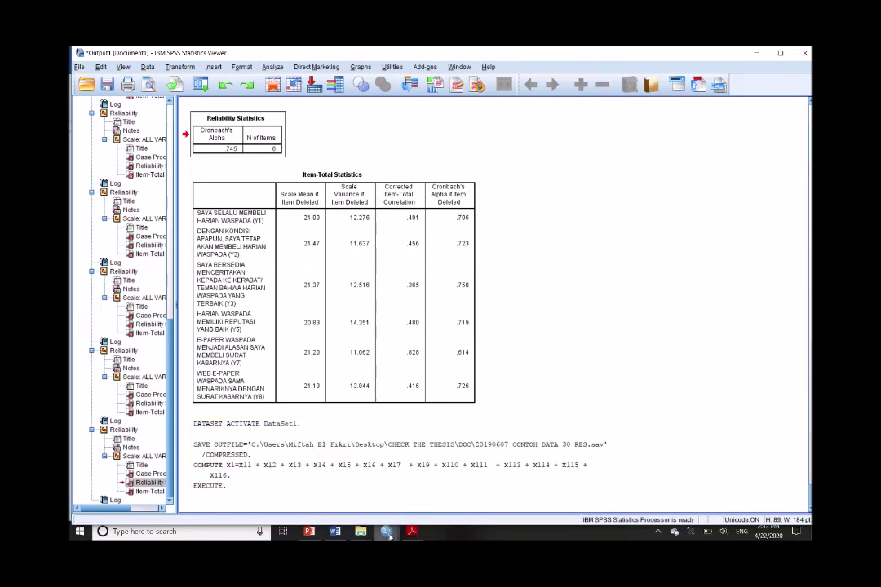
Return to the Data Editor and start a Compute Variable transformation with target variable X2 and the old expression cleared
{"action": "mouse_move", "coordinate": [392, 522]}
{"action": "left_click", "coordinate": [443, 483]}
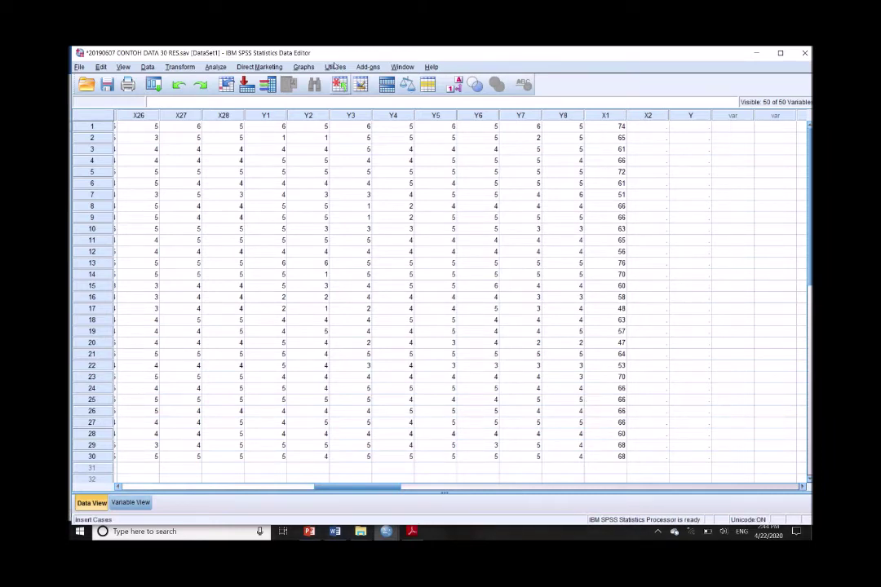
{"action": "left_click", "coordinate": [178, 67]}
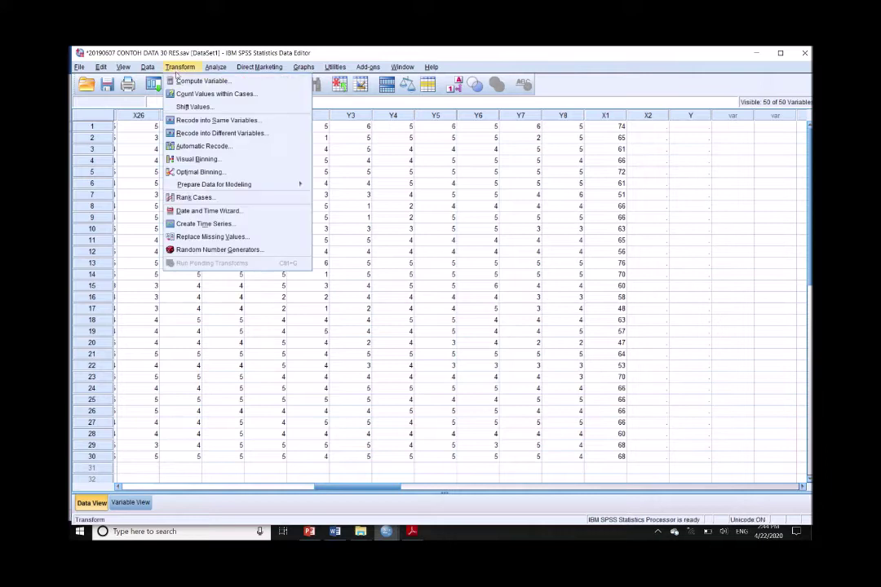
{"action": "left_click", "coordinate": [200, 80]}
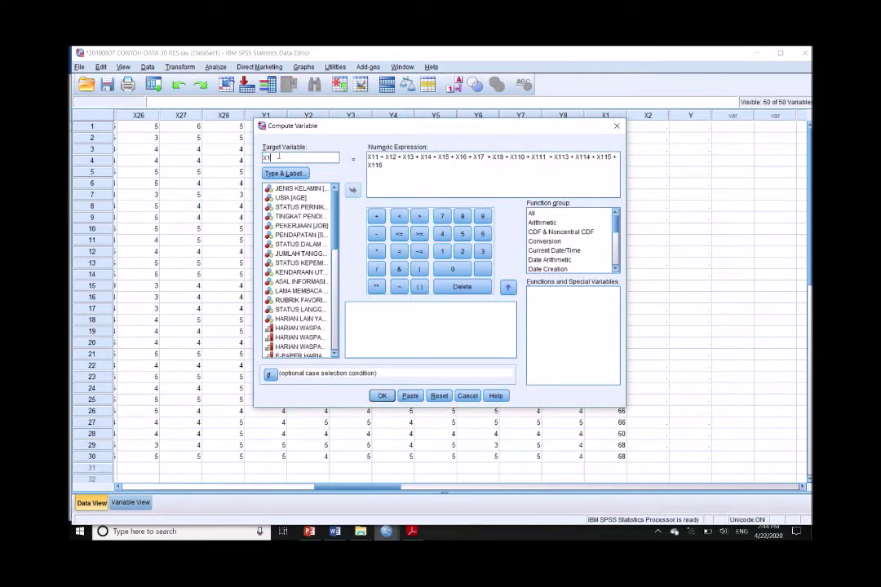
{"action": "key", "text": "BackSpace"}
{"action": "type", "text": "2"}
{"action": "left_click_drag", "start_coordinate": [415, 178], "coordinate": [351, 161]}
{"action": "key", "text": "Delete"}
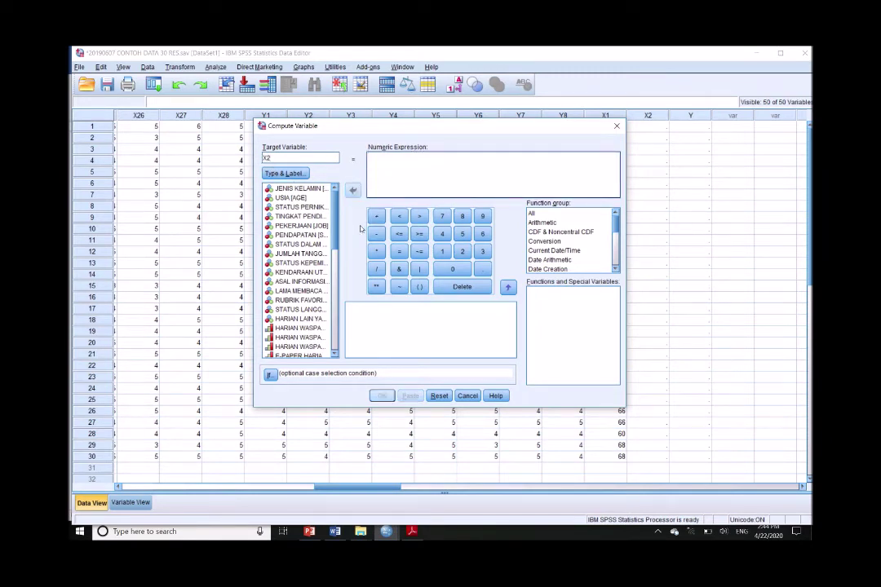